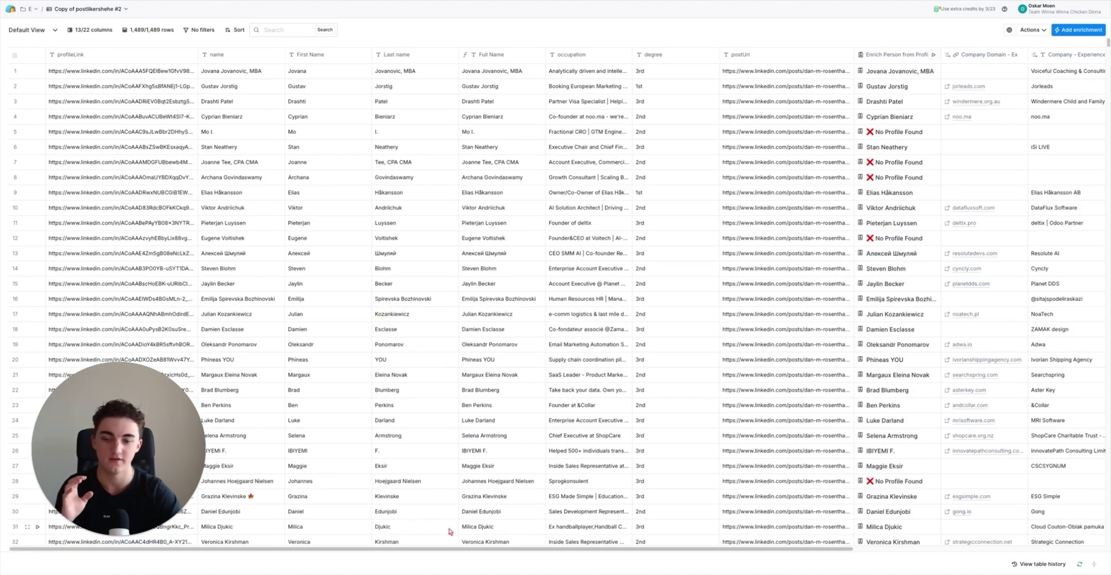
left_click_drag(454, 549, 707, 564)
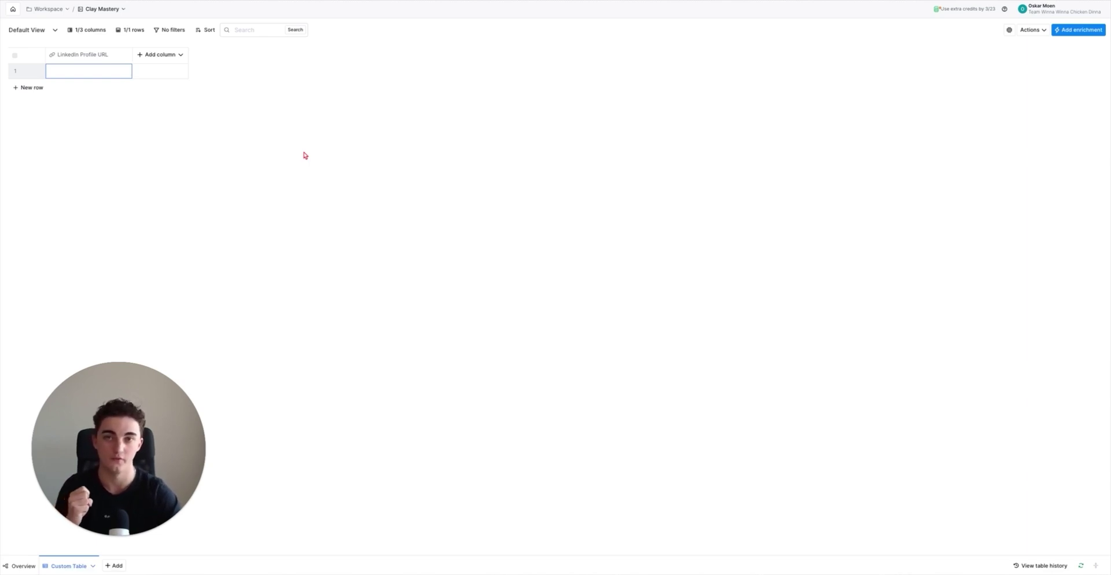
Step: Paste the four copied profile links into the LinkedIn Profile URL column and widen the column
key("ctrl+v")
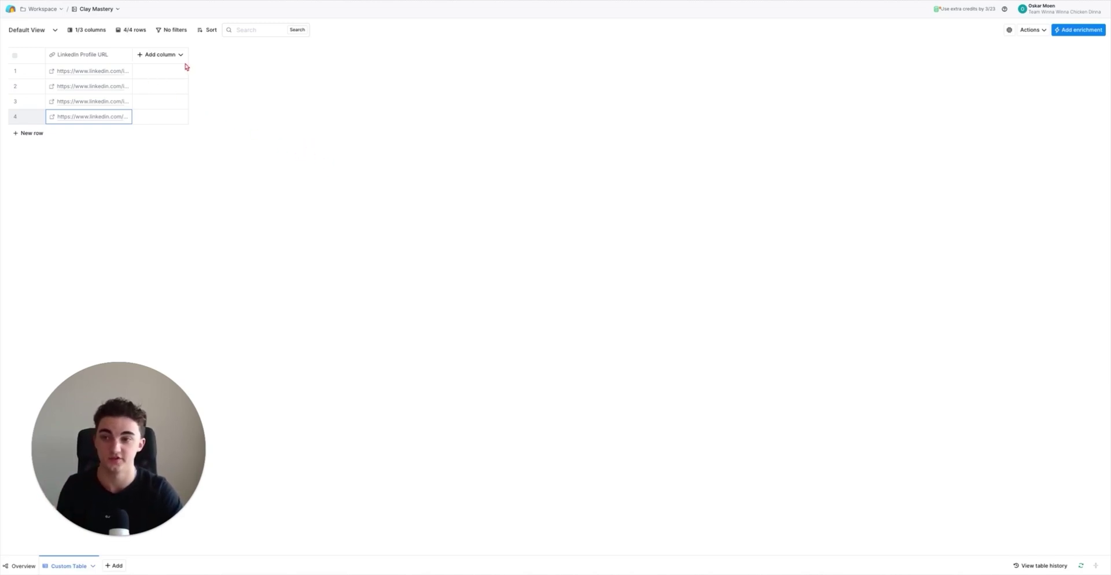
left_click_drag(132, 55, 208, 75)
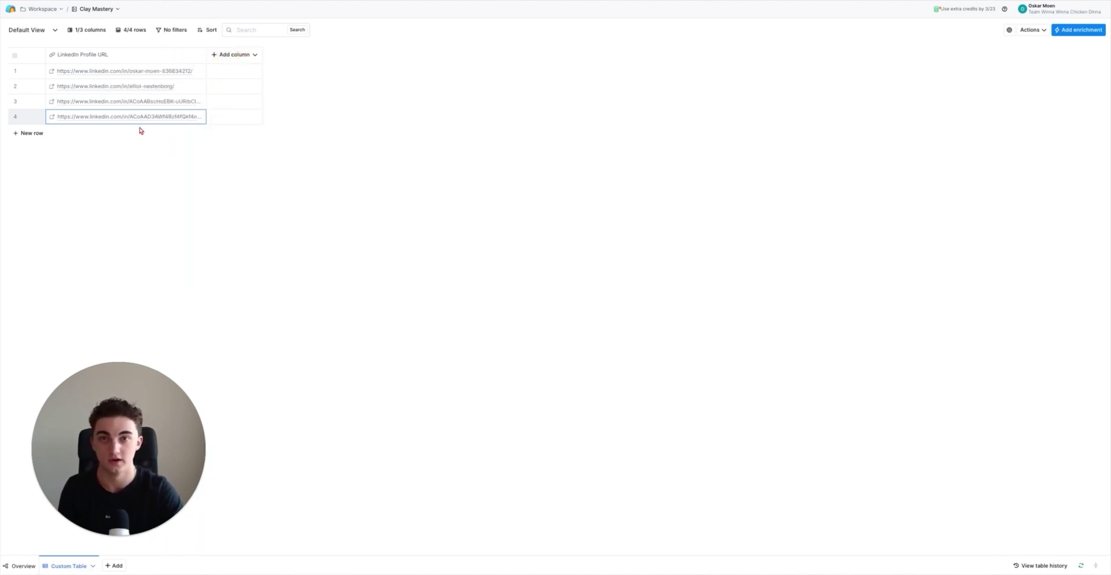
Step: Add an Enrich Person enrichment with LinkedIn Profile URL as the social URL and proceed to its output fields
left_click(248, 57)
left_click(242, 74)
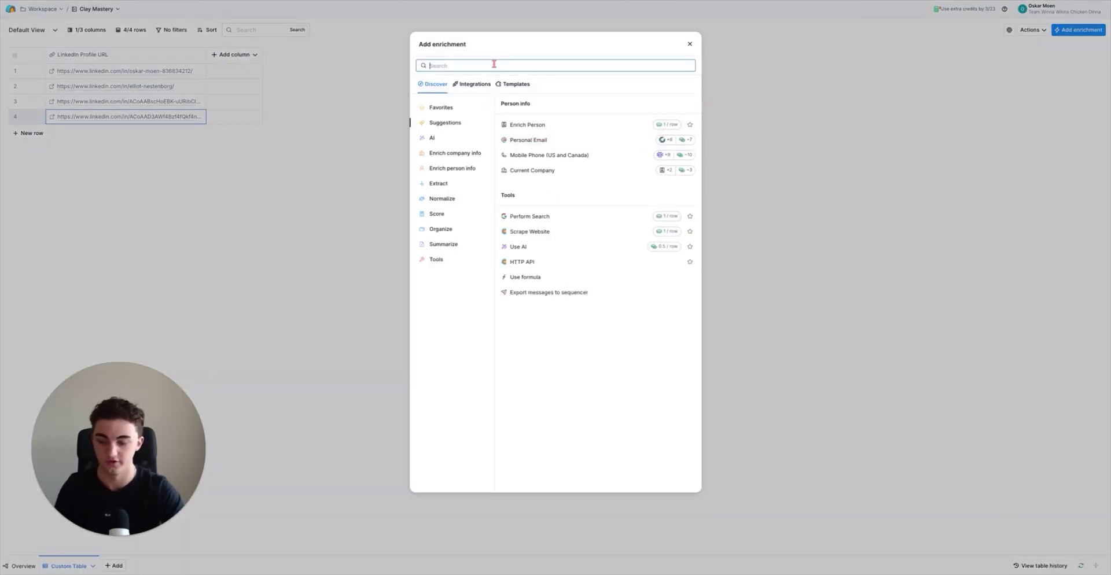
type("enrich p")
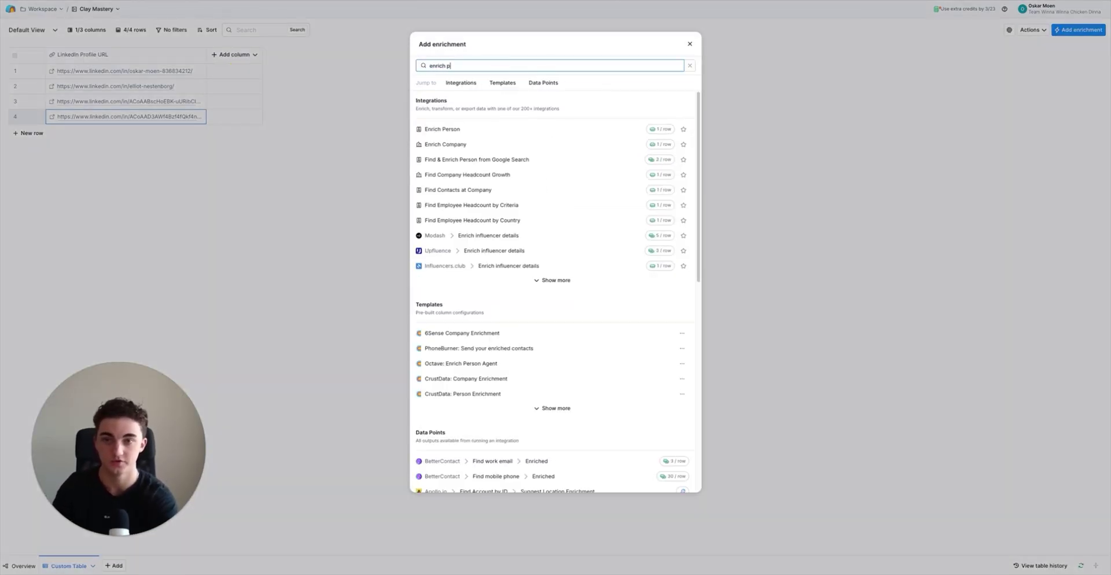
type("erson")
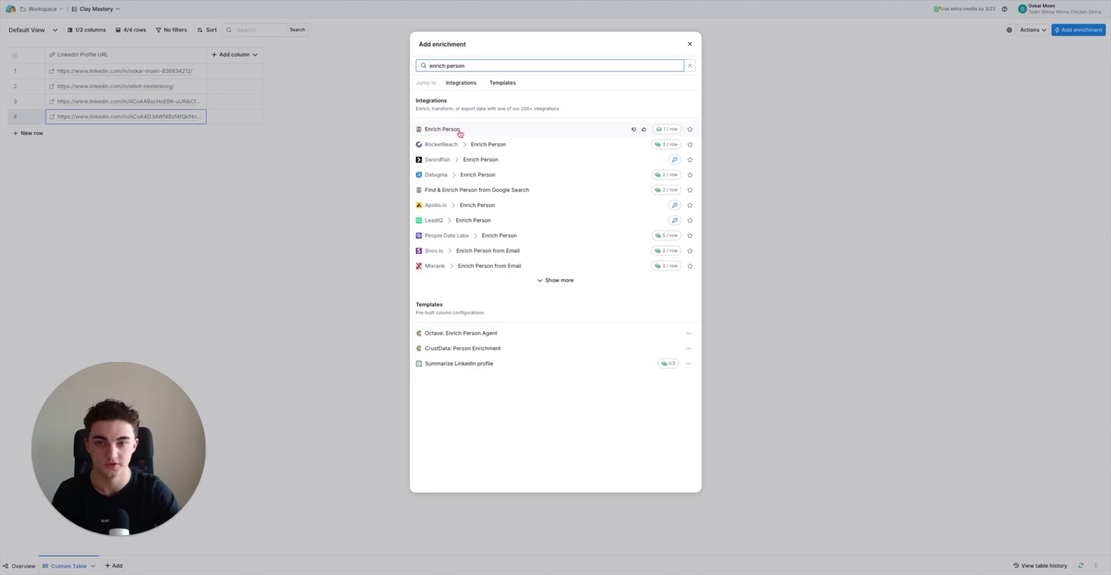
left_click(463, 131)
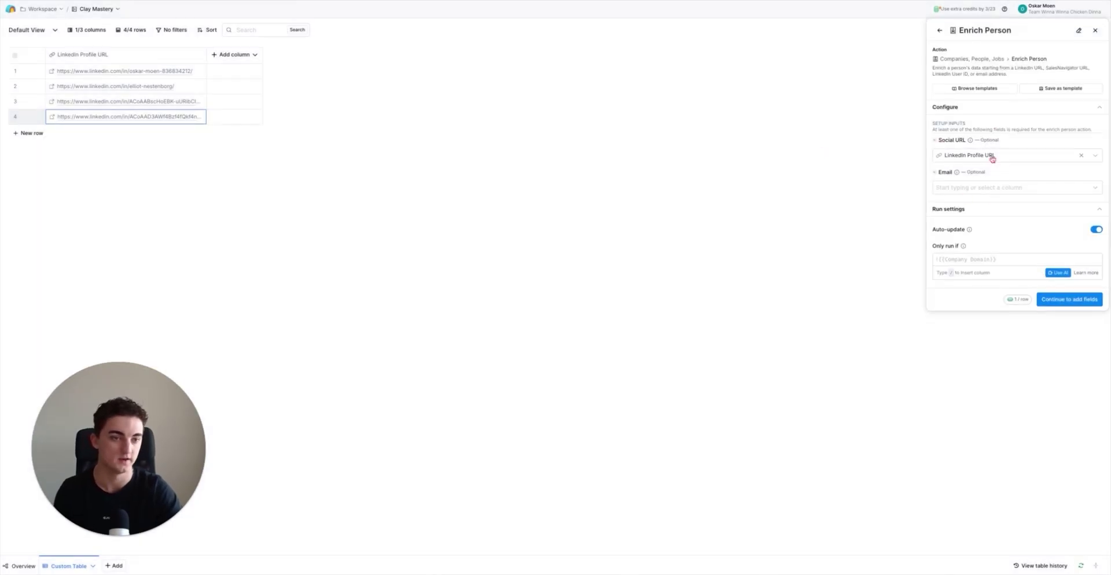
mouse_move(961, 162)
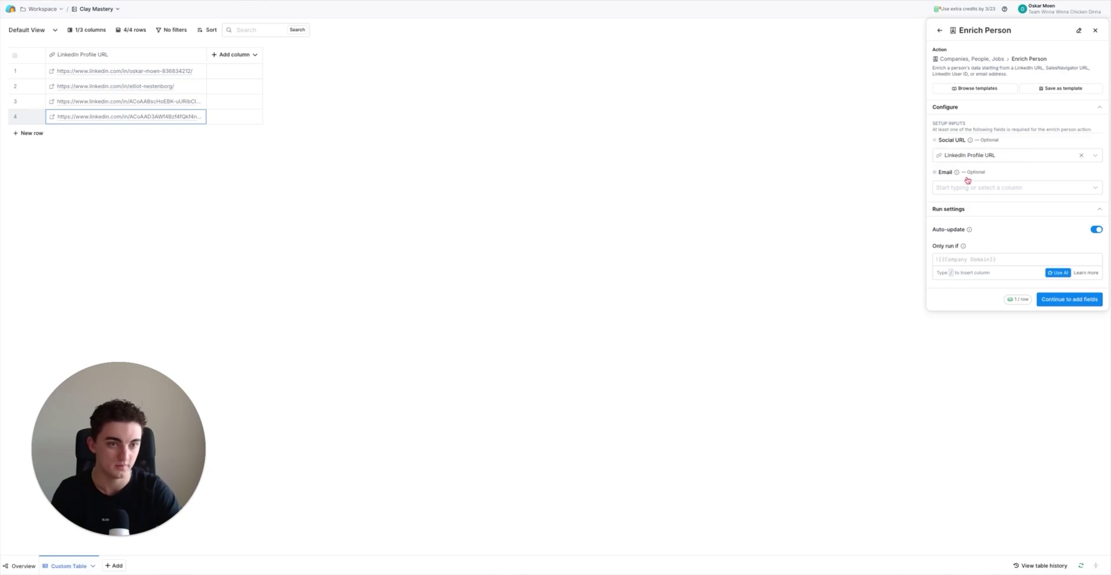
left_click(1047, 301)
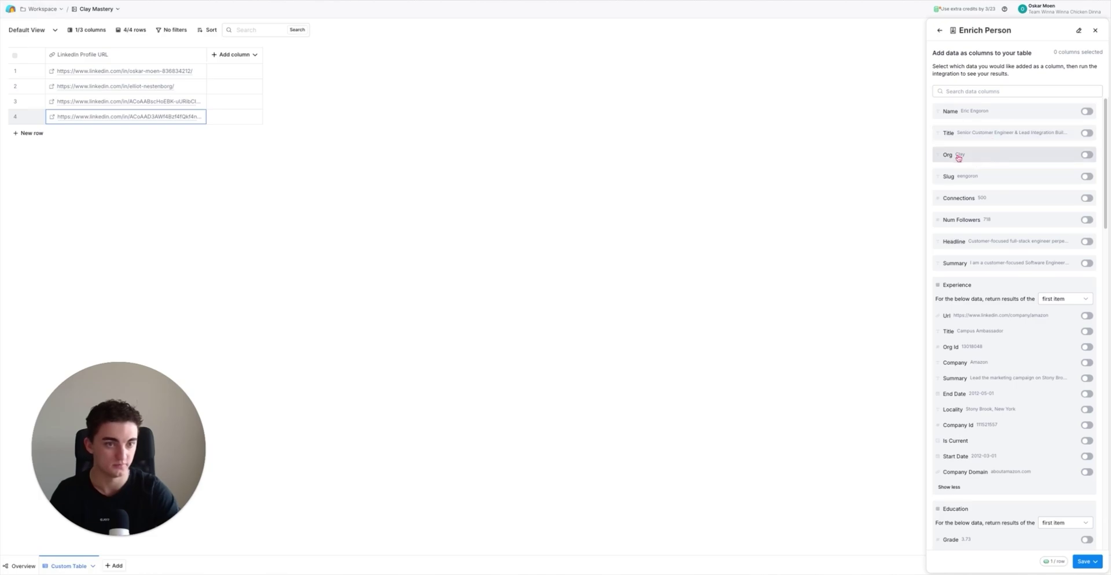
Step: Enable the Company, Url and Company Domain fields under Experience as output columns
scroll(982, 280, "down", 1)
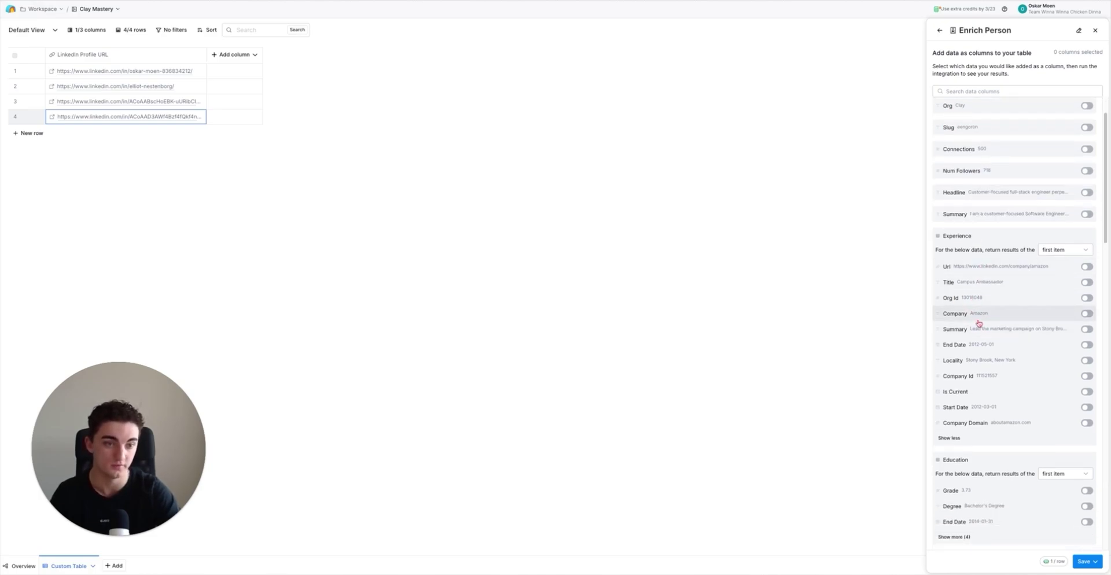
left_click(1088, 313)
scroll(1076, 277, "down", 1)
left_click(1087, 256)
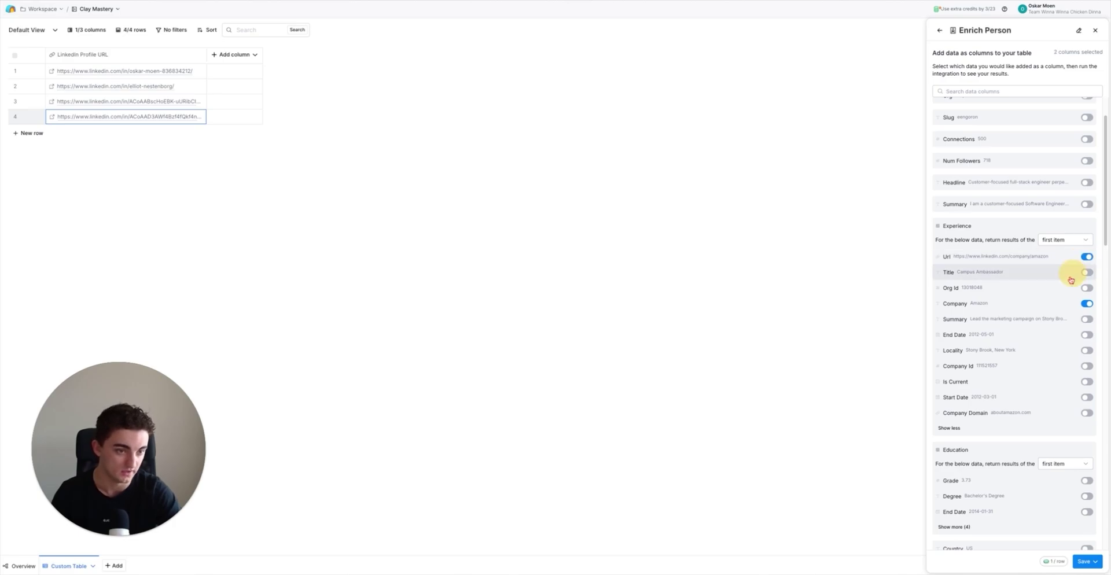
scroll(1076, 394, "down", 1)
left_click(1087, 406)
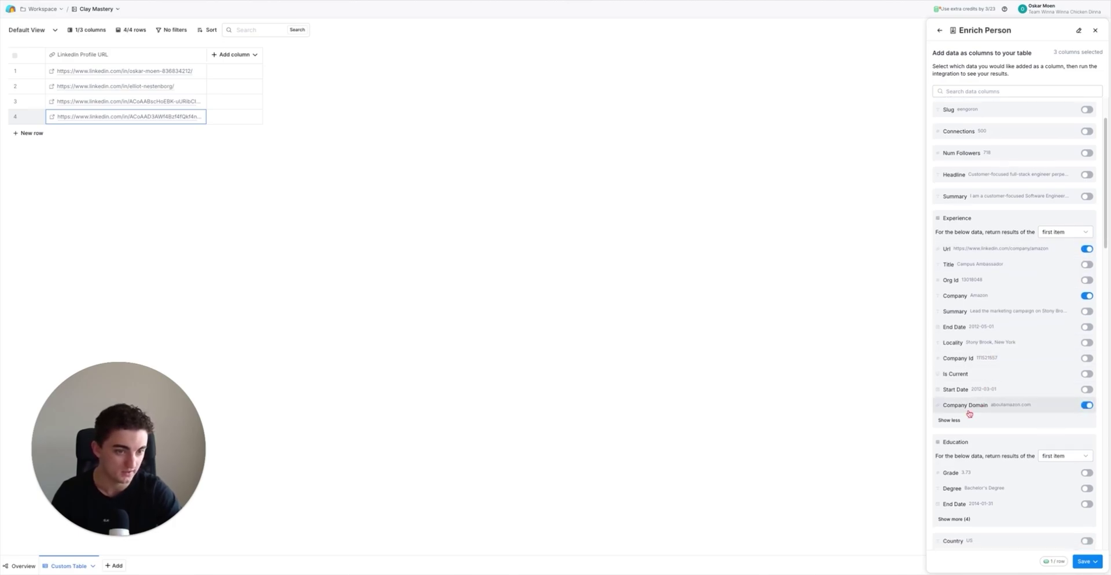
left_click(951, 420)
Step: Enable First Name and Last Name as output columns, and save and run the Enrich Person enrichment
scroll(984, 356, "down", 1)
scroll(985, 353, "down", 3)
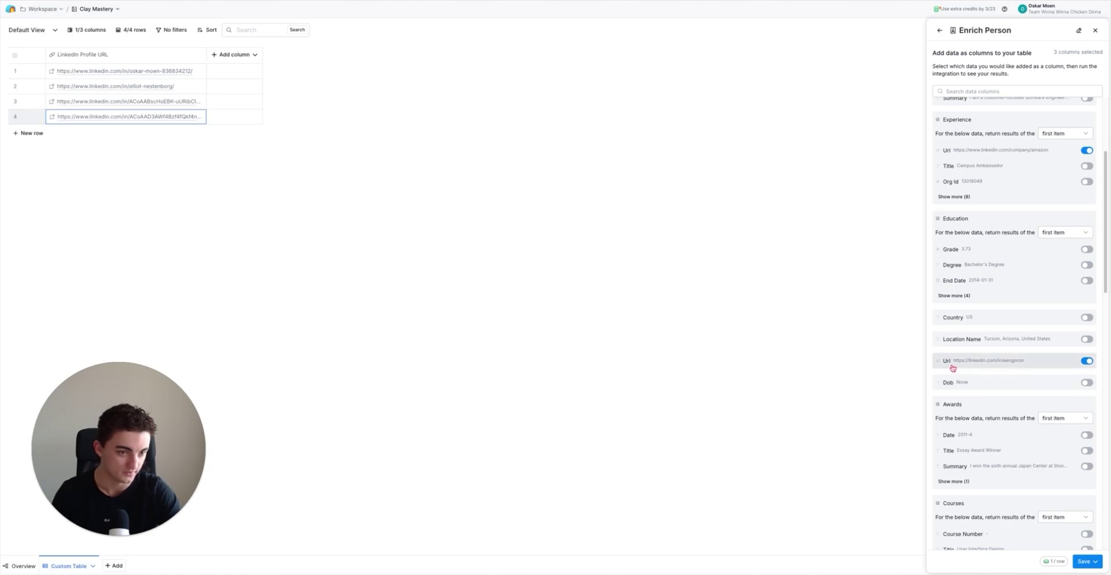
scroll(1026, 364, "down", 3)
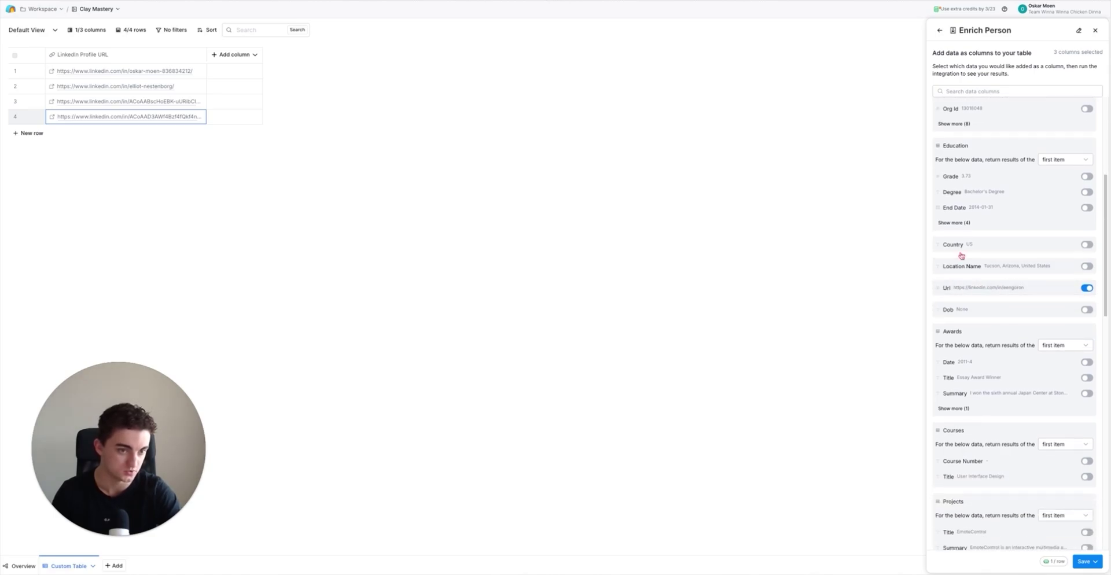
scroll(984, 347, "down", 4)
scroll(986, 362, "down", 5)
left_click(1086, 386)
scroll(987, 386, "down", 3)
scroll(986, 386, "down", 3)
scroll(1004, 417, "up", 5)
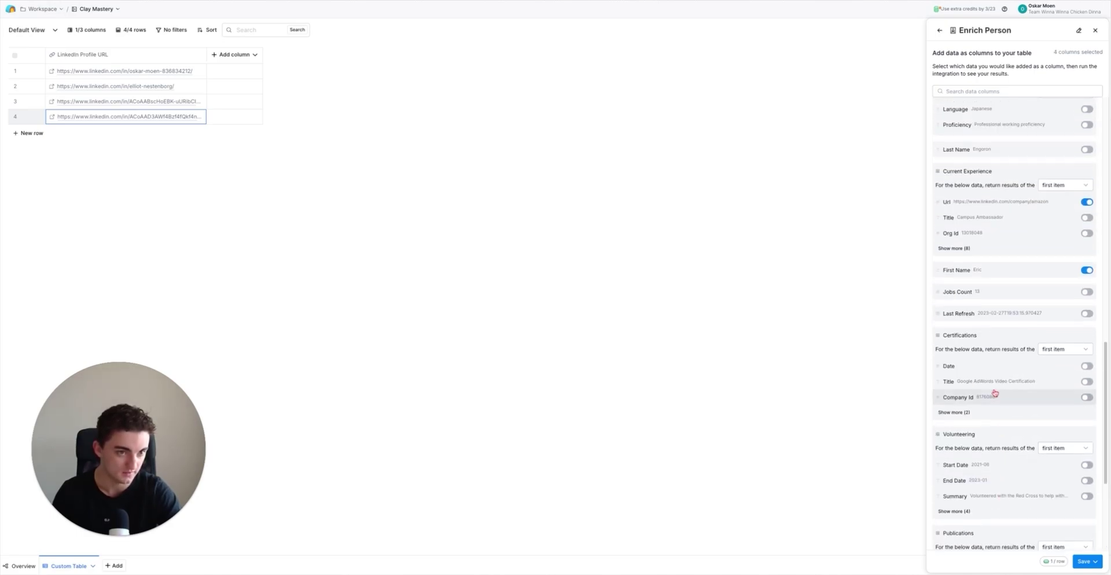
scroll(995, 393, "up", 2)
left_click(1086, 217)
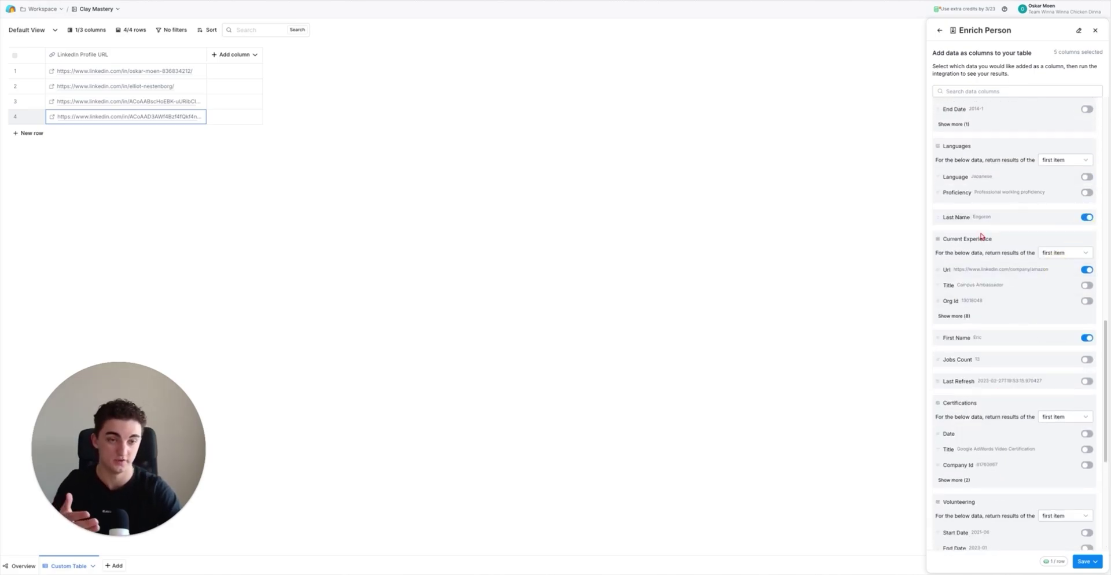
scroll(999, 335, "up", 10)
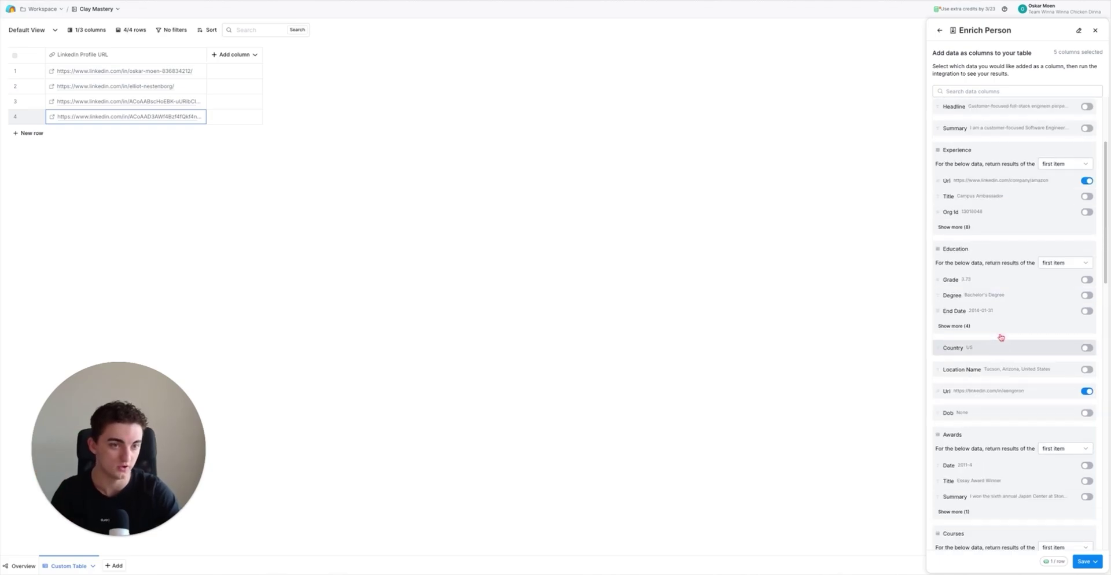
left_click(1086, 561)
left_click(1001, 524)
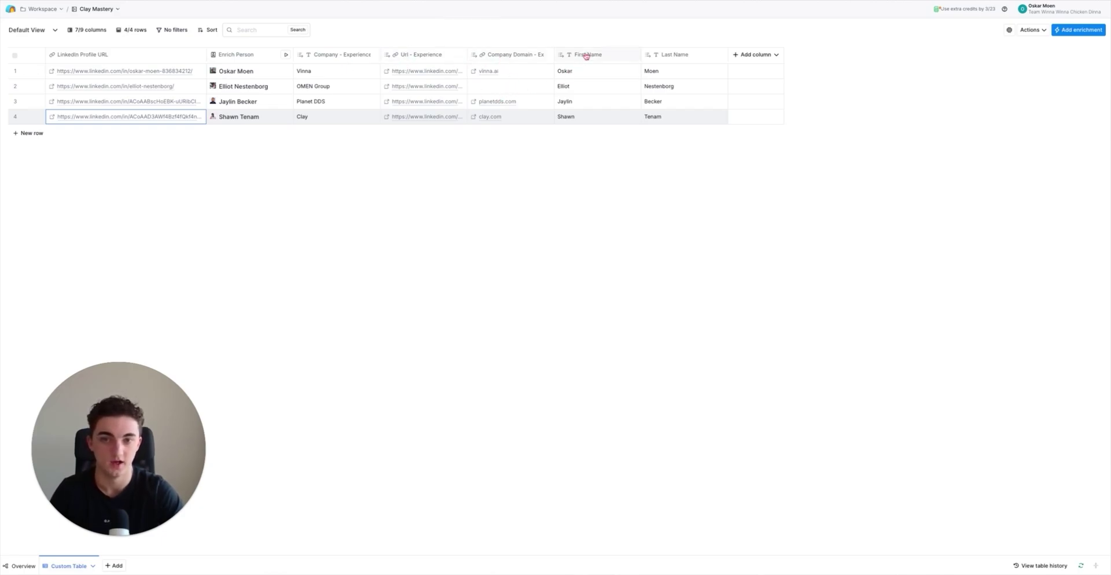
Step: Search the enrichments for "work email" and add the Work Email waterfall
left_click(763, 55)
left_click(754, 70)
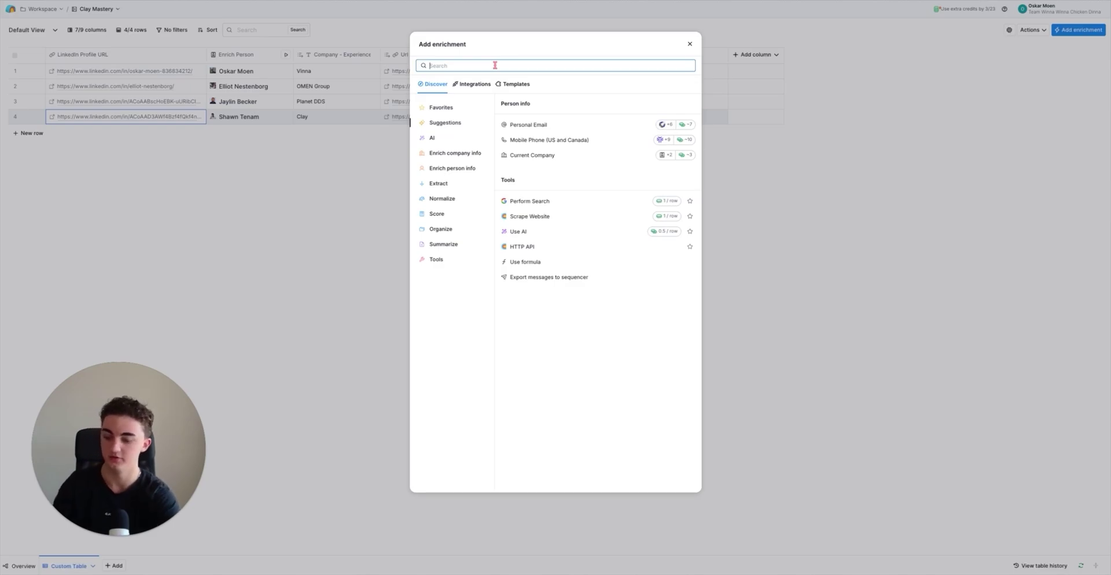
type("work email")
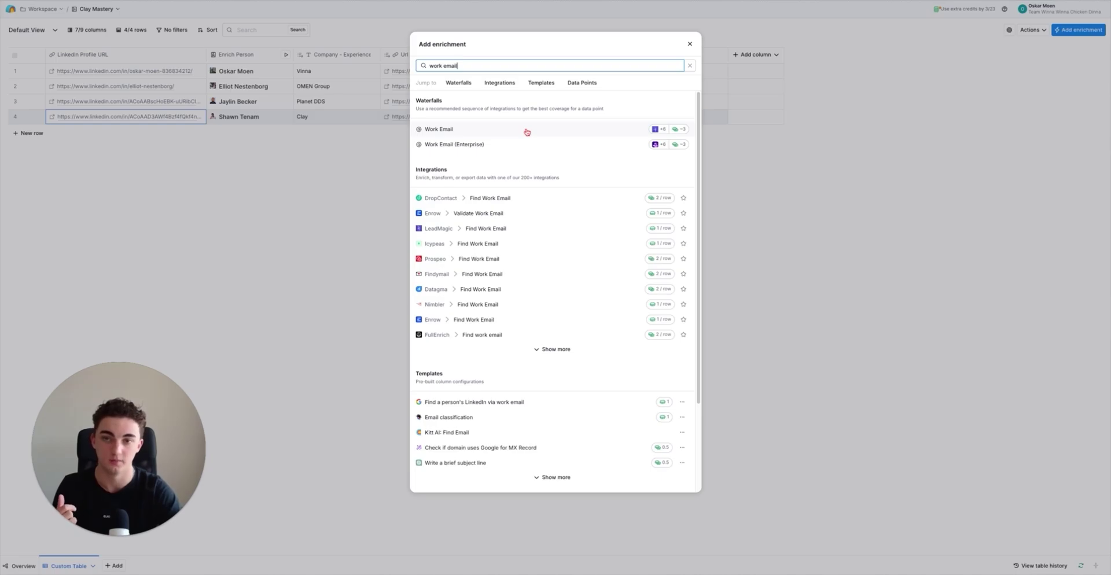
left_click(527, 130)
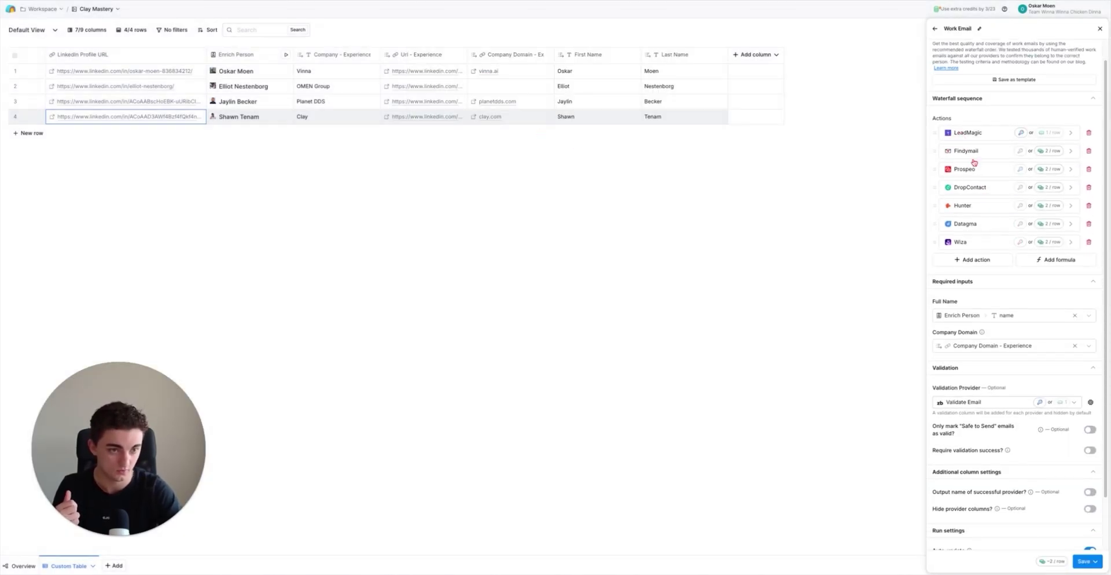
Step: Clear the validation provider in the Work Email waterfall's settings
scroll(972, 246, "down", 2)
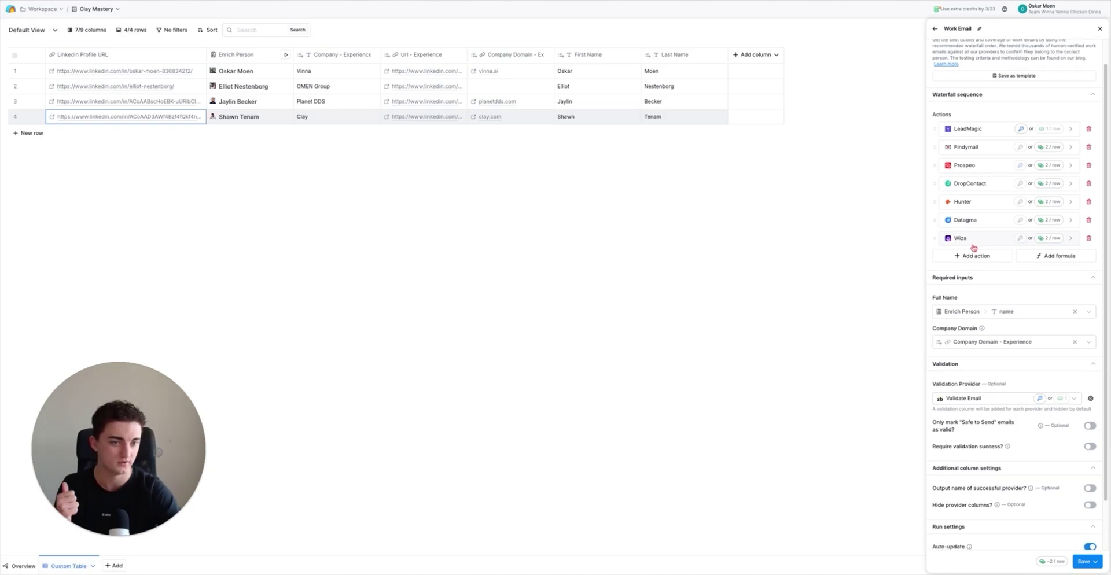
scroll(977, 276, "down", 3)
mouse_move(975, 266)
mouse_move(969, 296)
scroll(998, 307, "down", 1)
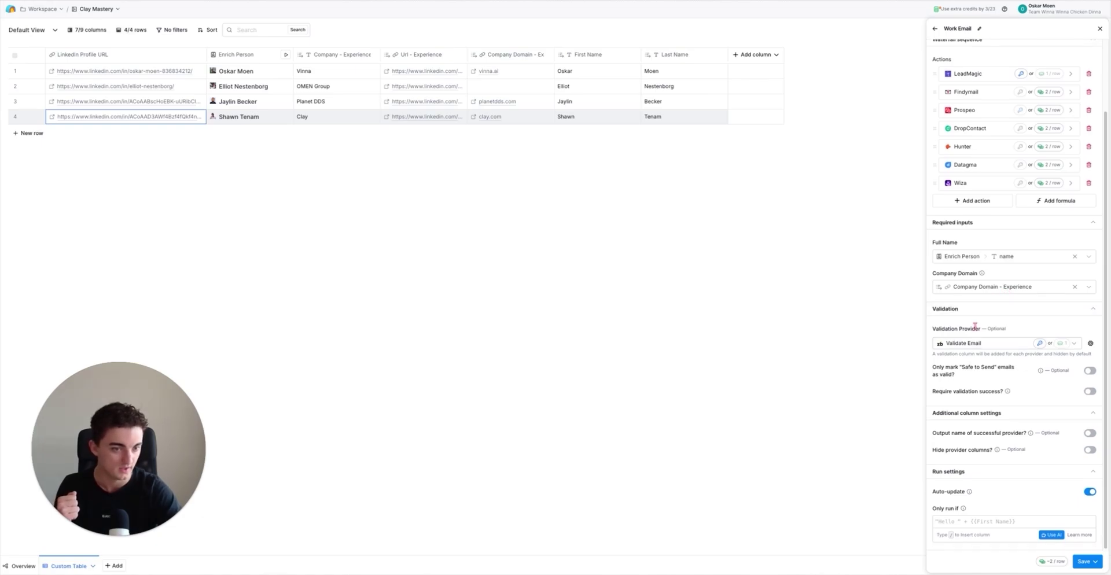
left_click(1095, 348)
left_click(1068, 374)
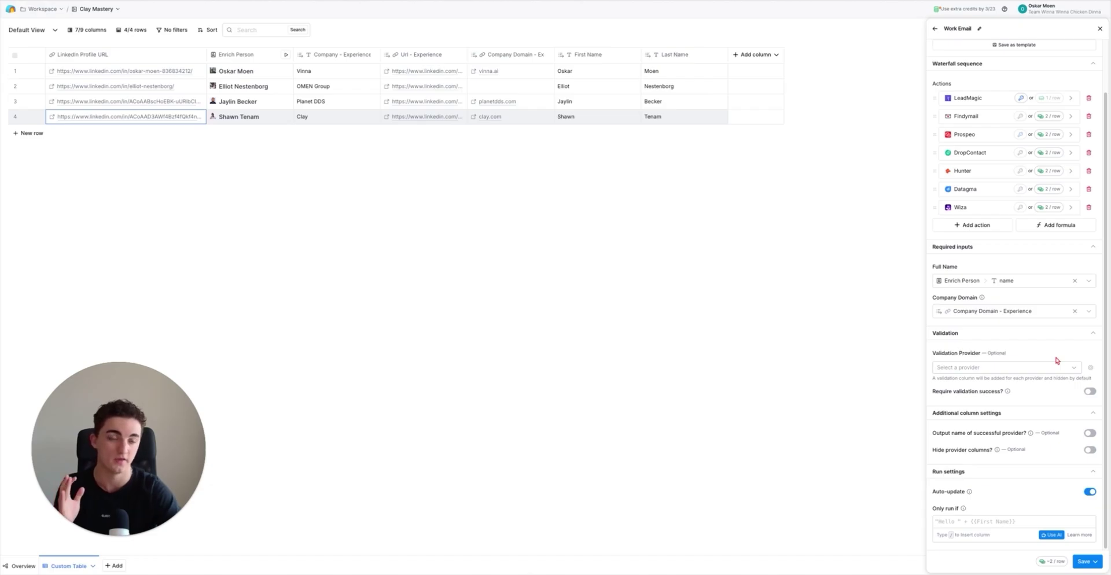
Step: Check the waterfall's Company Domain input, and save and run the Work Email waterfall on the table's rows
scroll(1010, 391, "up", 2)
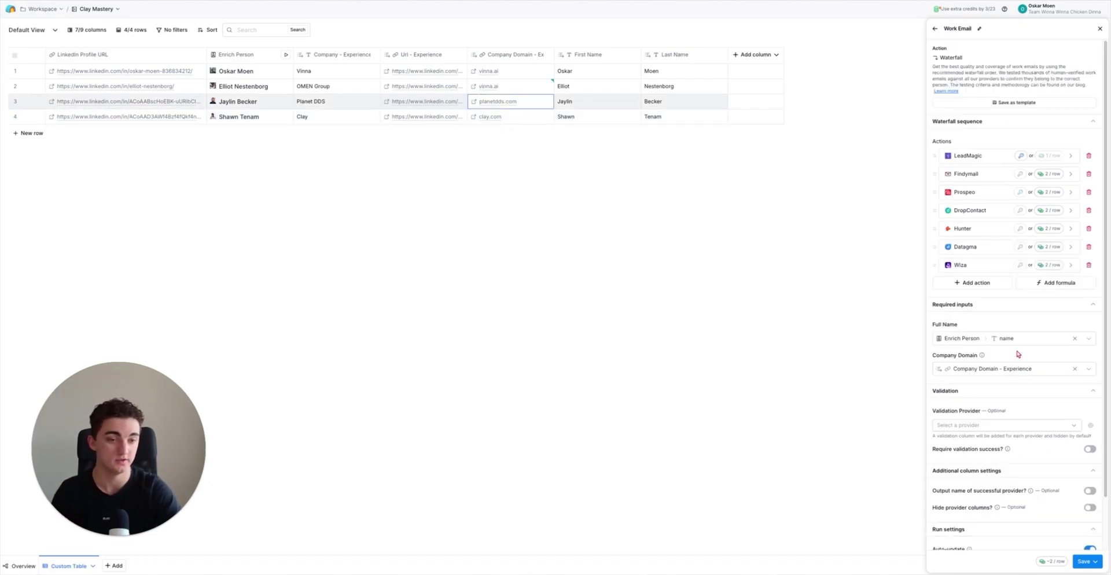
mouse_move(1015, 375)
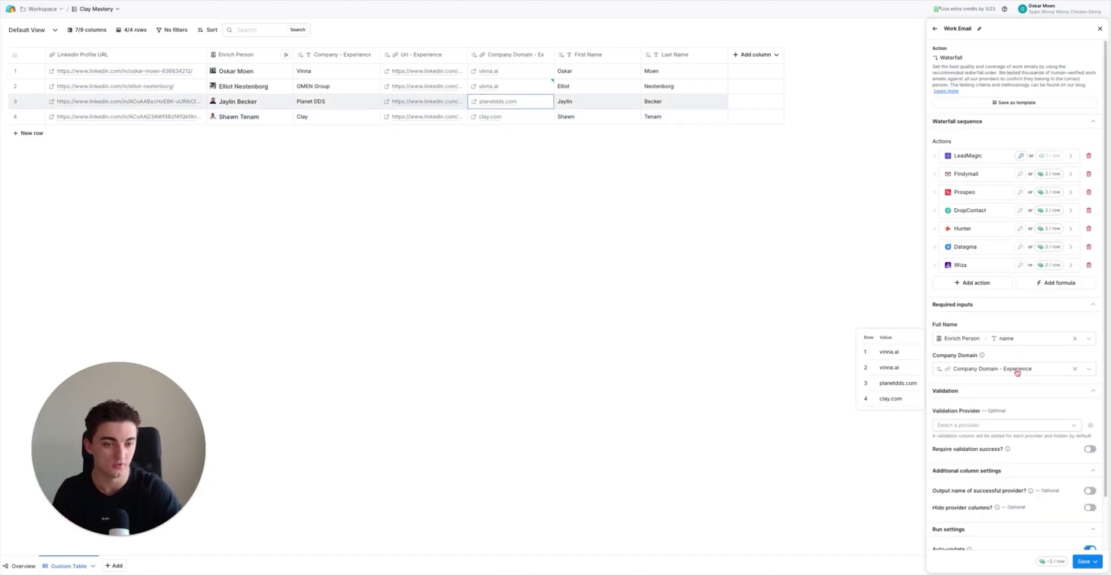
scroll(1017, 382, "down", 2)
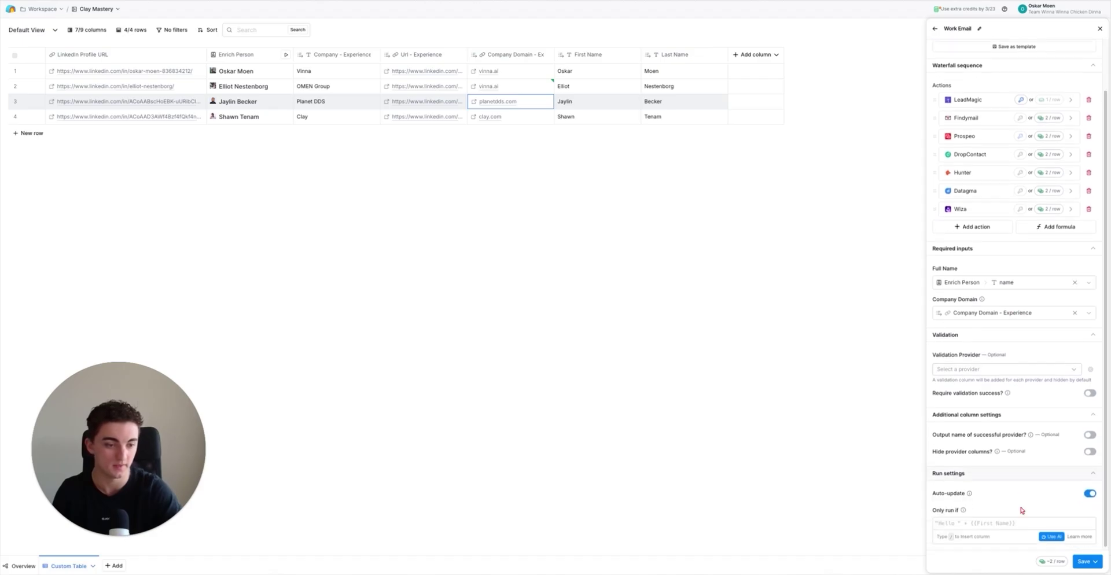
left_click(1086, 562)
left_click(1019, 527)
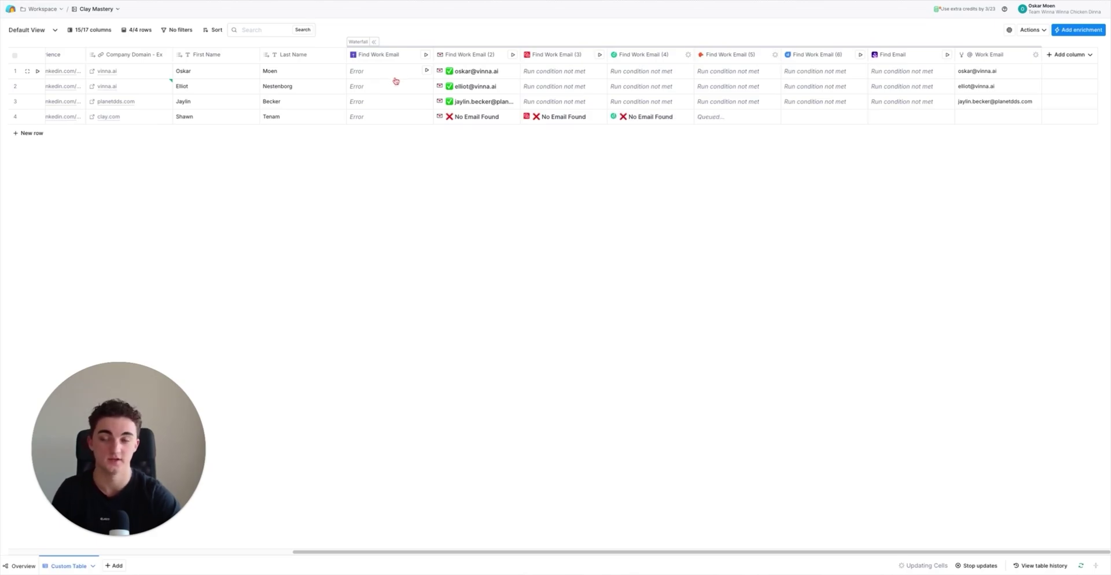
Step: Add a Use AI enrichment with a prosecutor-role prompt asking for one past client company's name from the defendant's website, with "Amazon" as the sample output
left_click(533, 234)
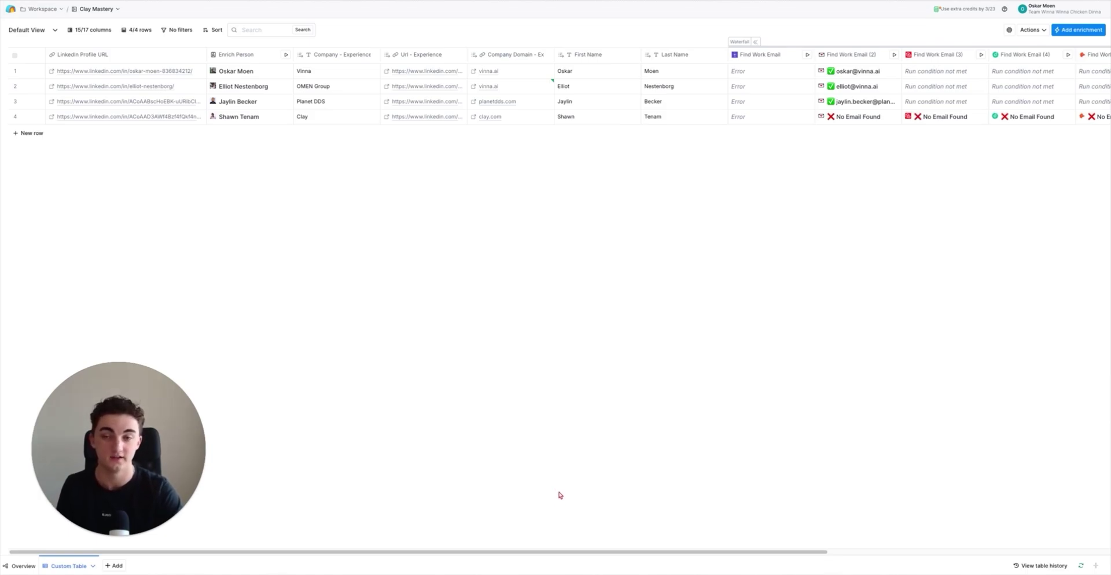
left_click_drag(527, 552, 839, 551)
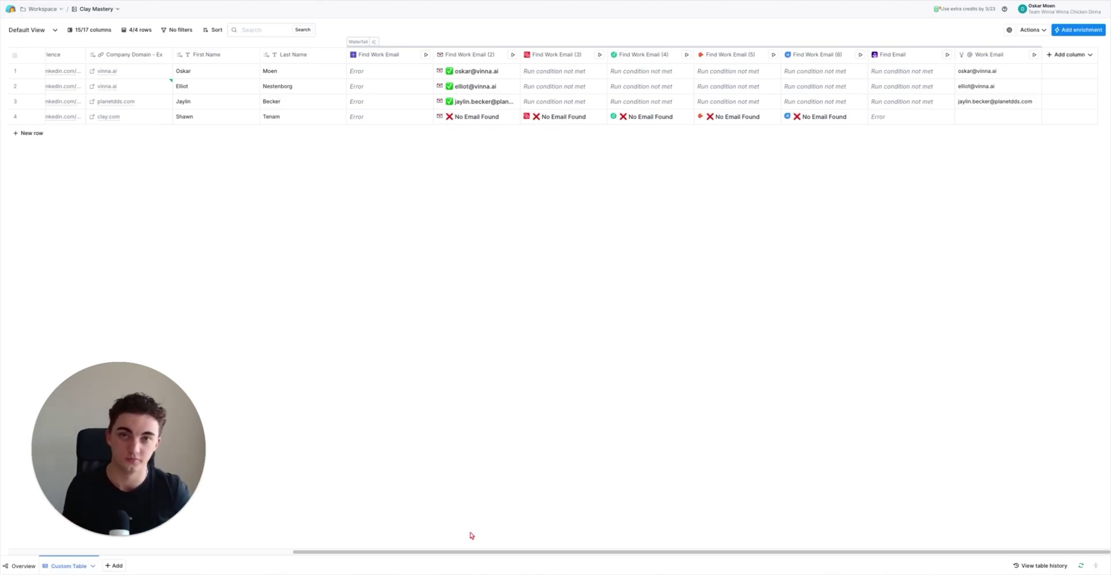
left_click(1075, 55)
left_click(1068, 77)
scroll(617, 172, "down", 1)
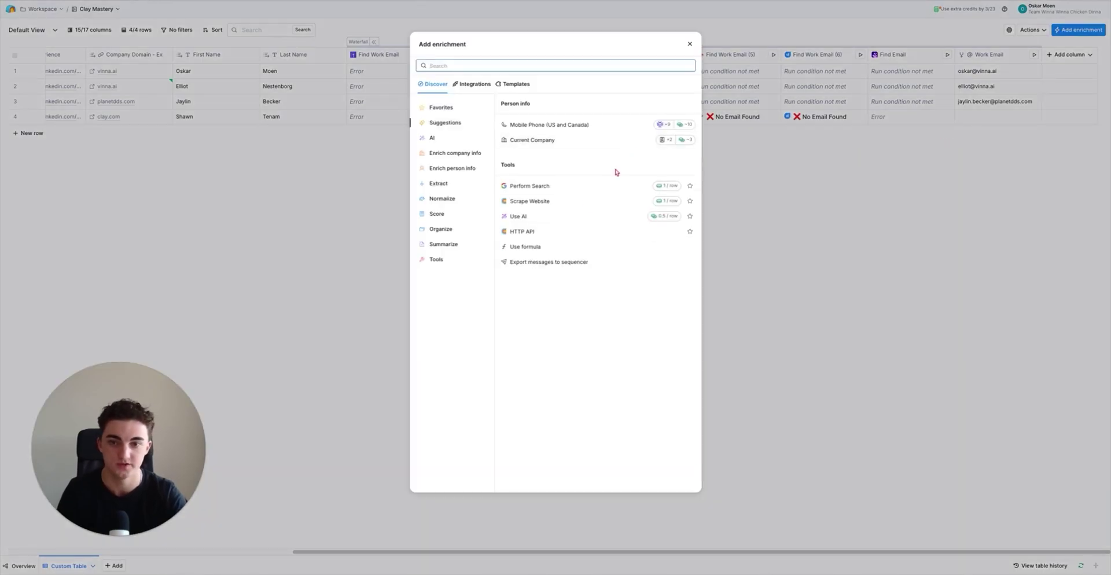
left_click(541, 219)
left_click(973, 123)
type("I want you to visit the defendant's website, look for testimonials, reviews, or case studies, and return the name of a company that has worked with the defendant.  Your final answer must only contain the name of a company without prefixes or suffixes.  Here is the defendant's website: f_yqQoNkUiGpqm  Here is what your final output should look like: \"Amazon\"")
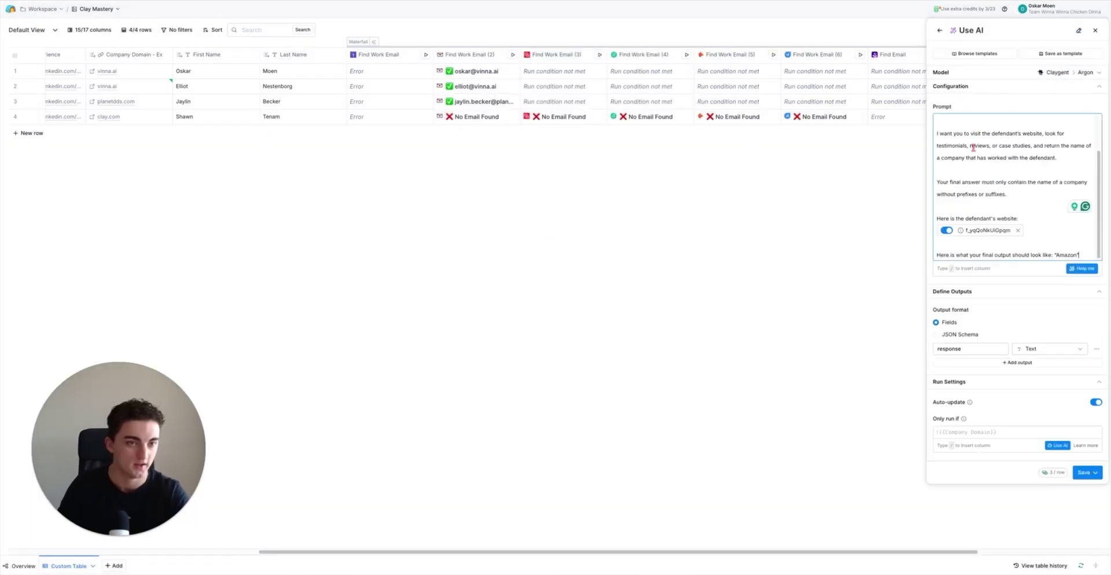
Step: Replace the prompt's website placeholder with the Company Domain - Experience column and review the full prompt
left_click(1018, 230)
type("/c")
left_click(1010, 277)
scroll(984, 174, "up", 3)
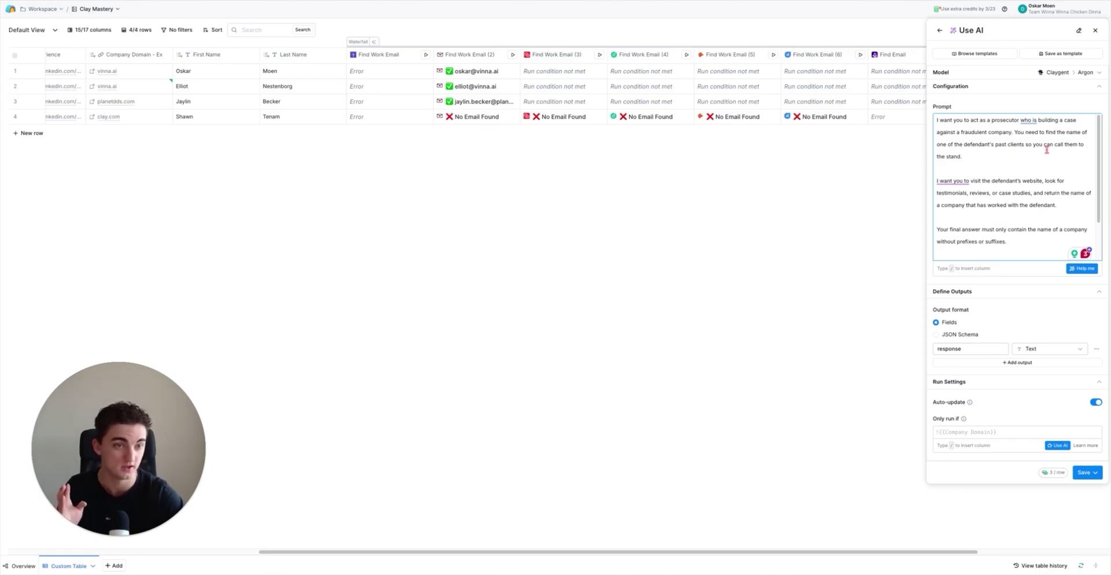
scroll(995, 163, "down", 1)
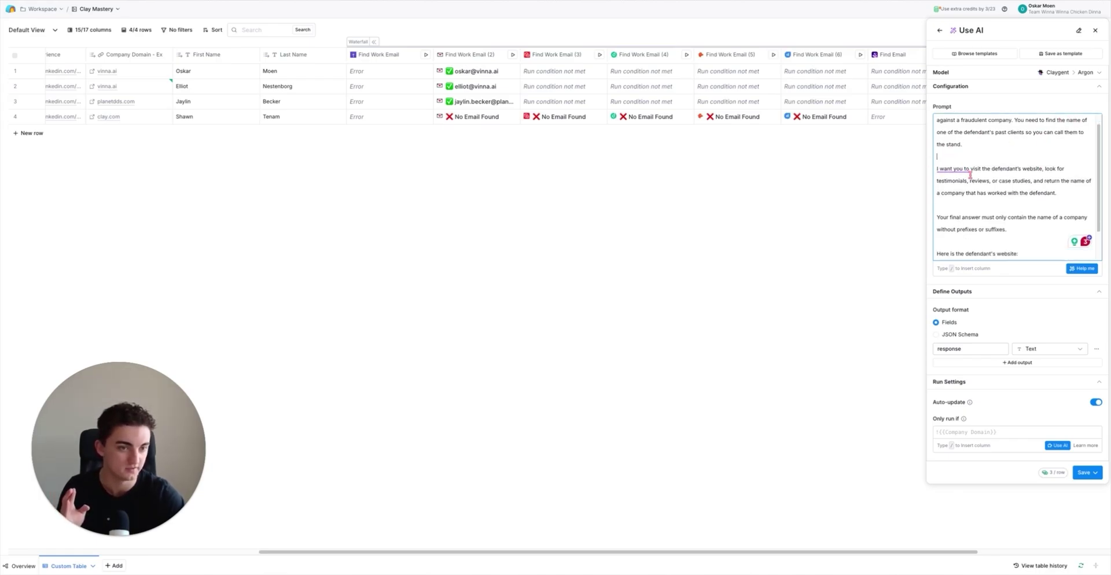
scroll(1017, 184, "down", 1)
scroll(1017, 184, "down", 1)
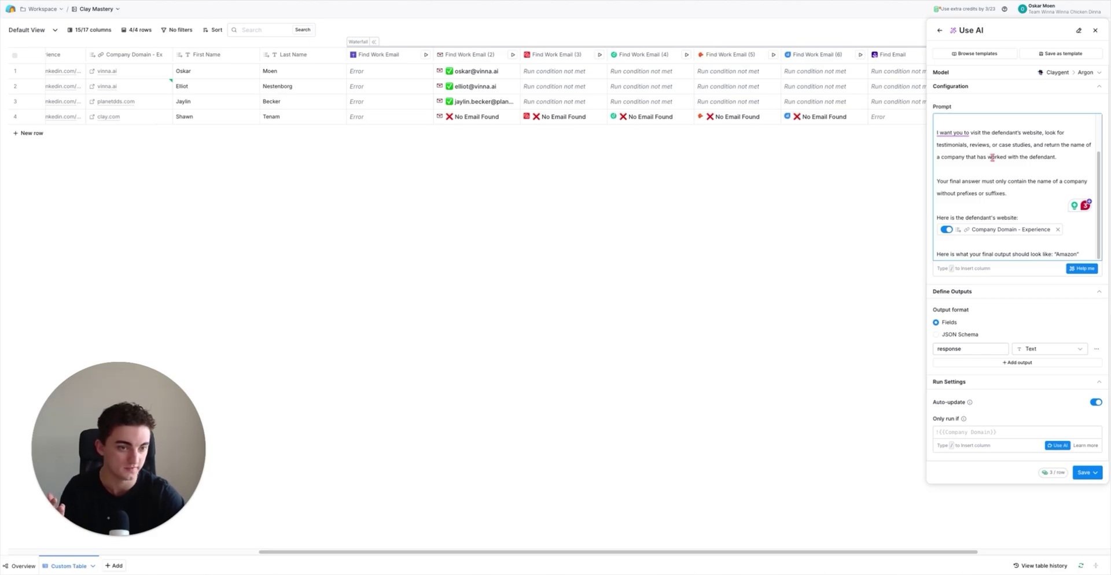
Step: Recheck the past-client prompt, and save and run the enrichment on the 4 rows in this view
scroll(991, 197, "up", 3)
scroll(984, 199, "down", 3)
mouse_move(997, 232)
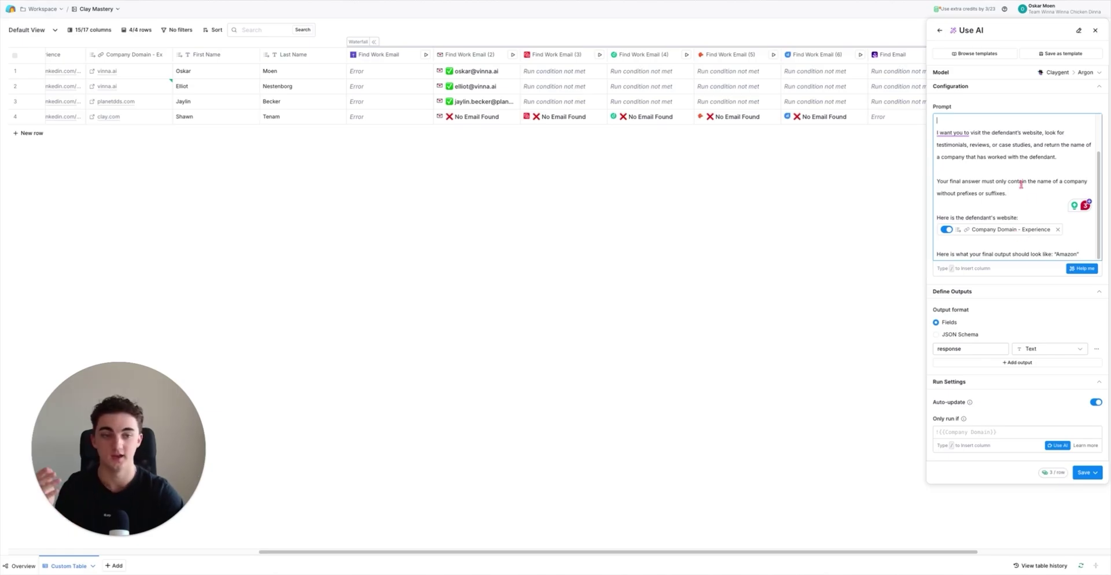
left_click(1096, 470)
left_click(1022, 507)
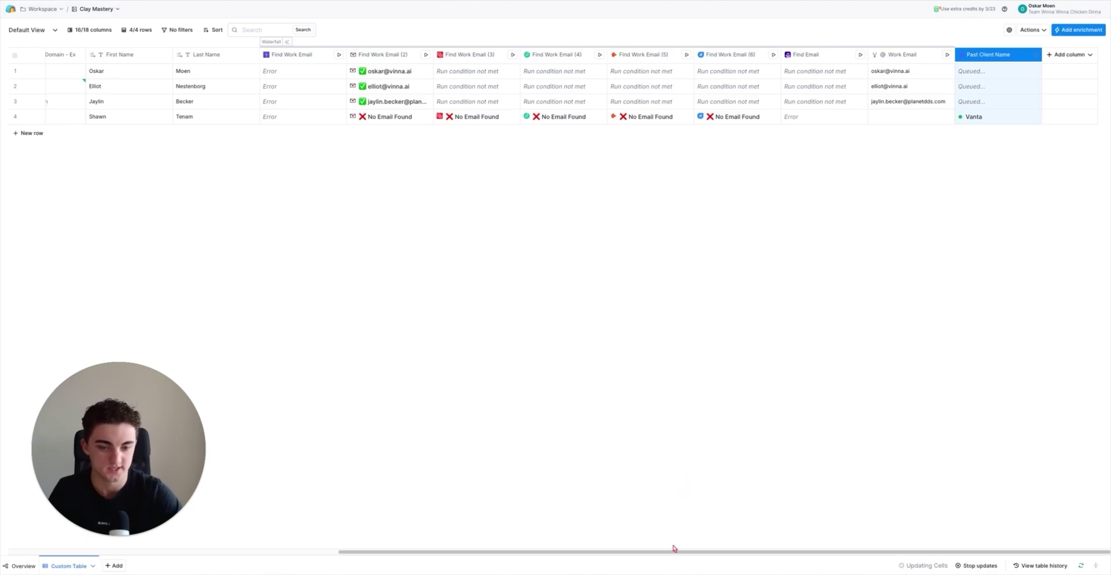
left_click_drag(675, 553, 679, 555)
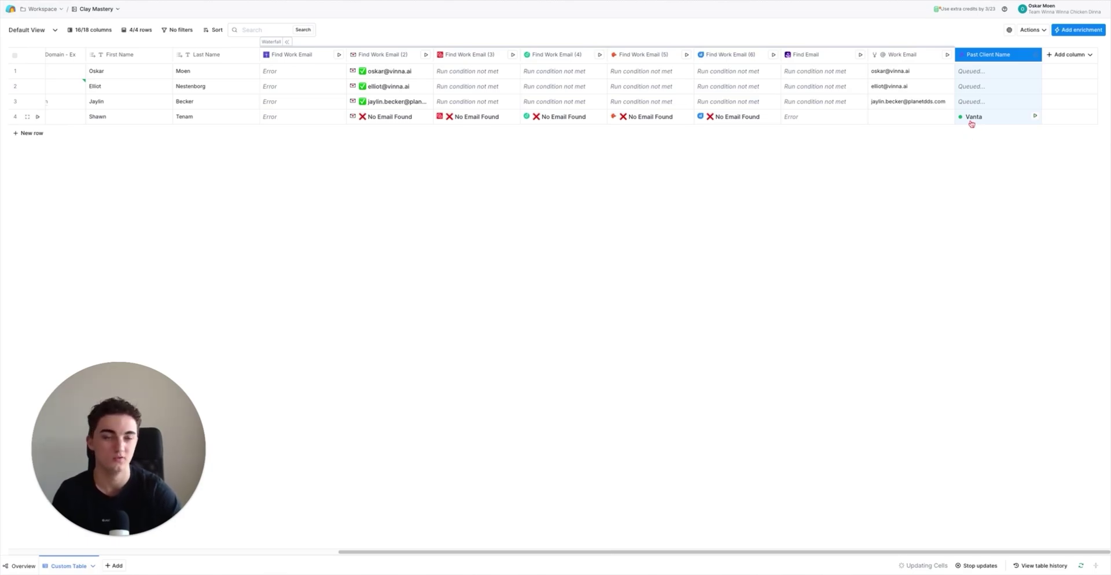
left_click_drag(572, 552, 609, 556)
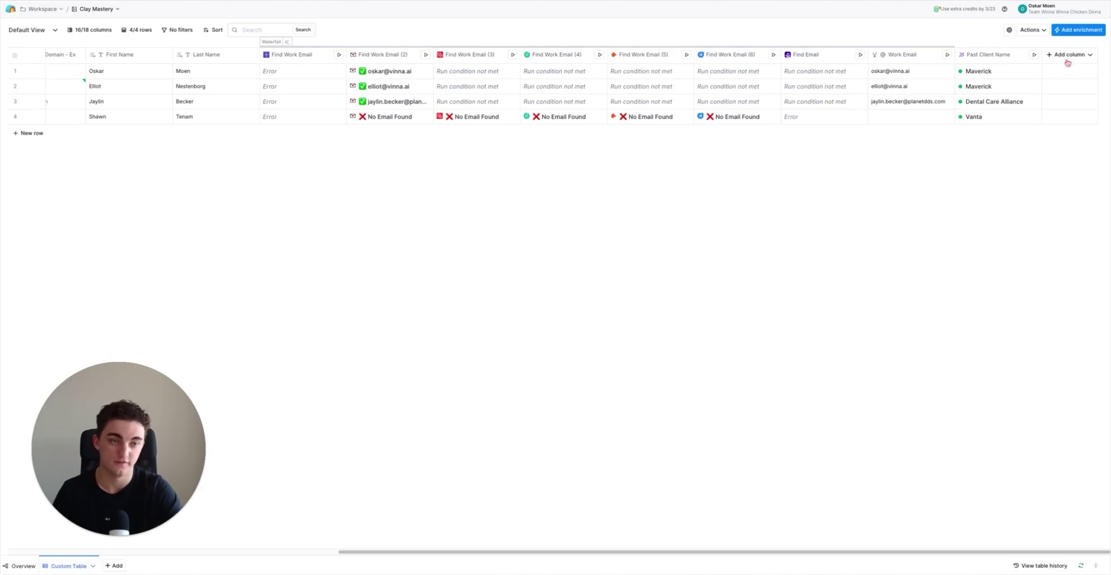
Step: Add a Use AI enrichment whose prompt summarizes the past client's testimonial in max 6 words, with the prefix "Saw you worked with" the client's name
left_click_drag(1070, 54, 993, 68)
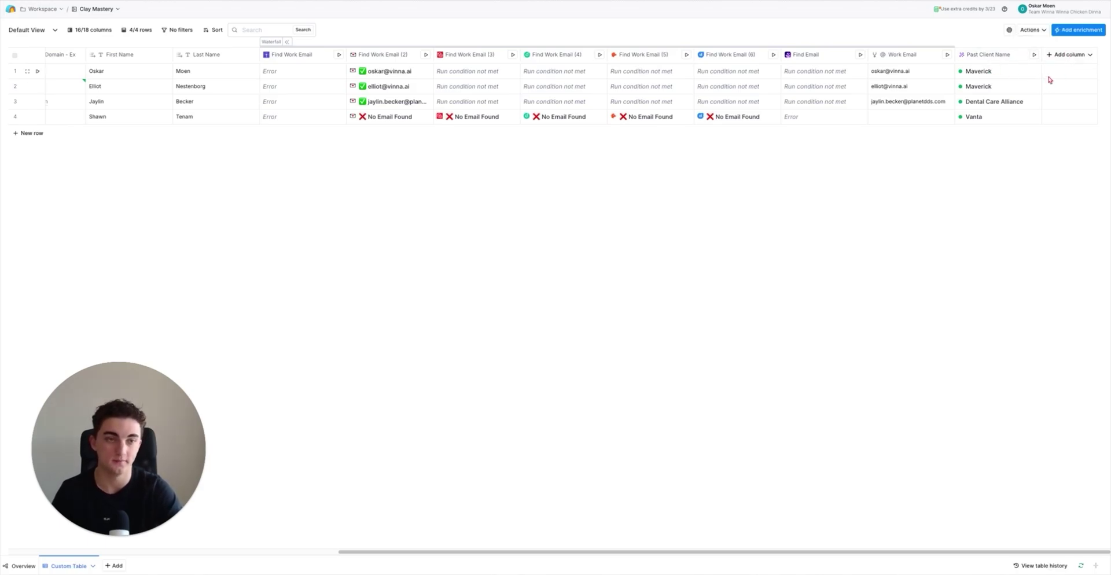
left_click(1063, 60)
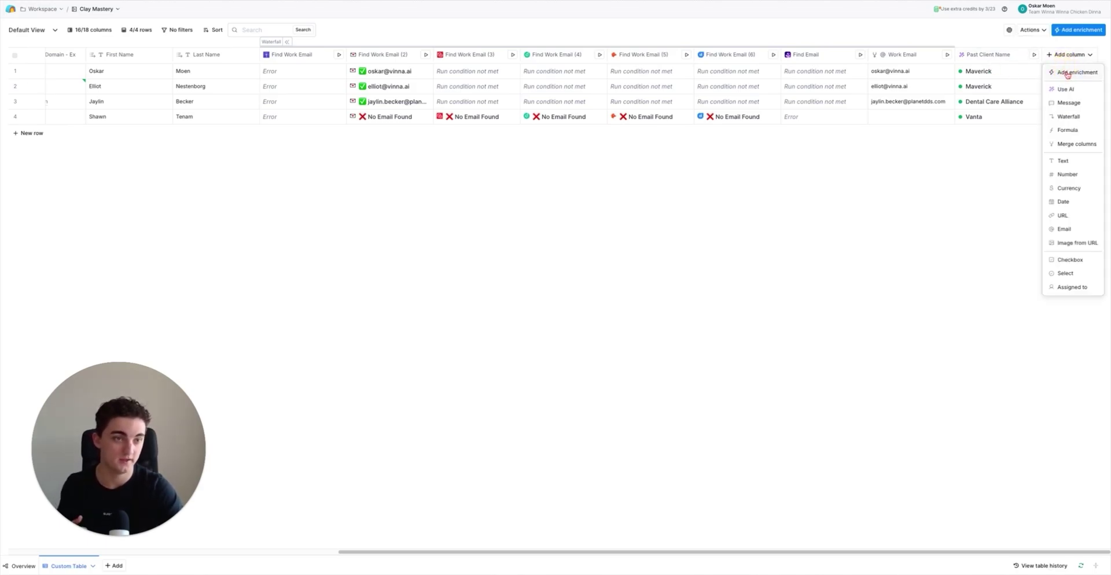
left_click(1065, 89)
left_click(1013, 129)
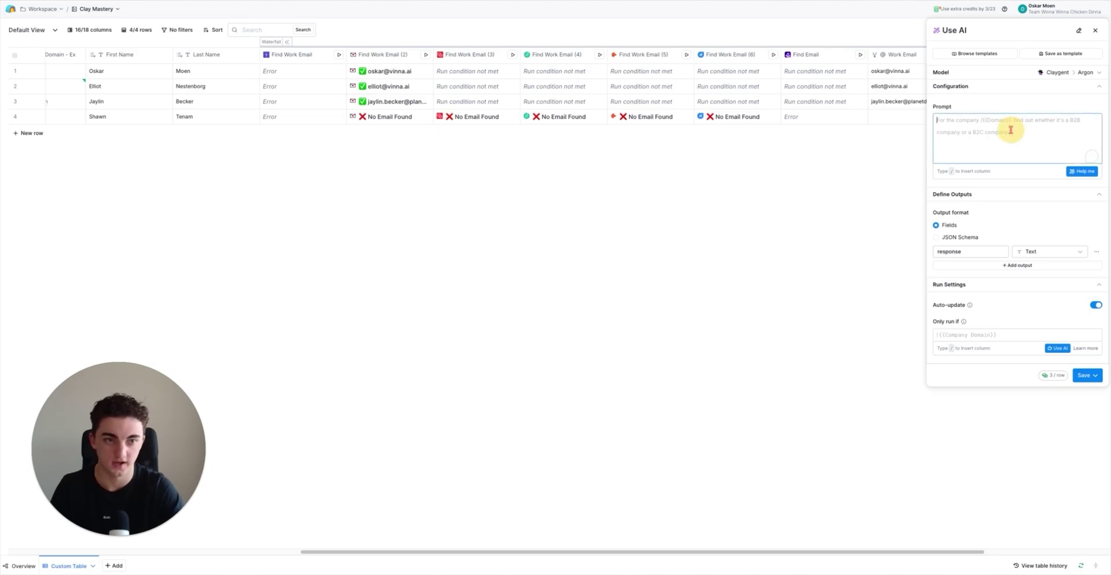
key("ctrl+v")
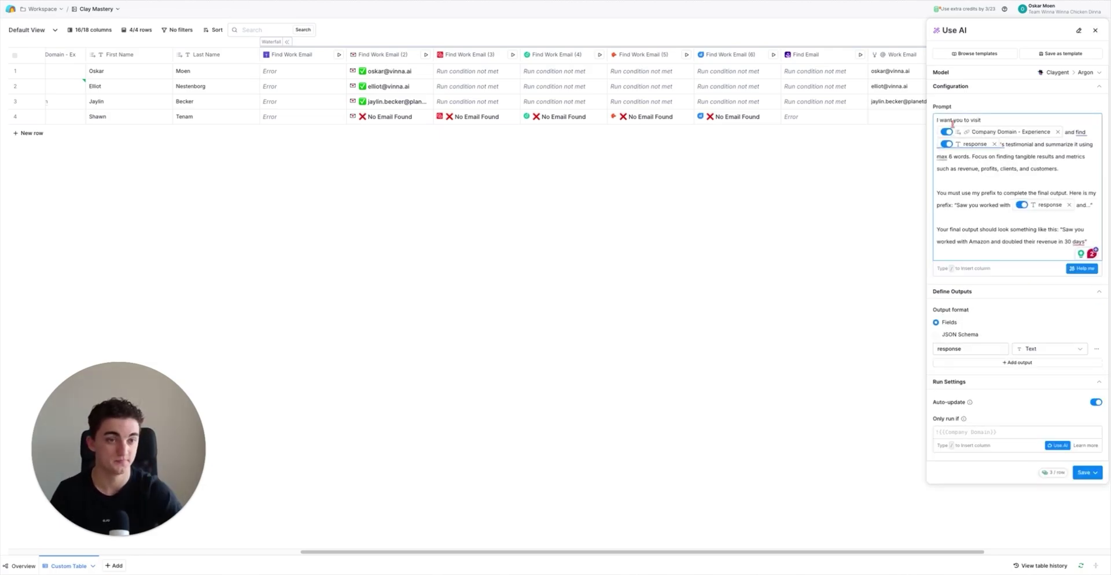
mouse_move(963, 151)
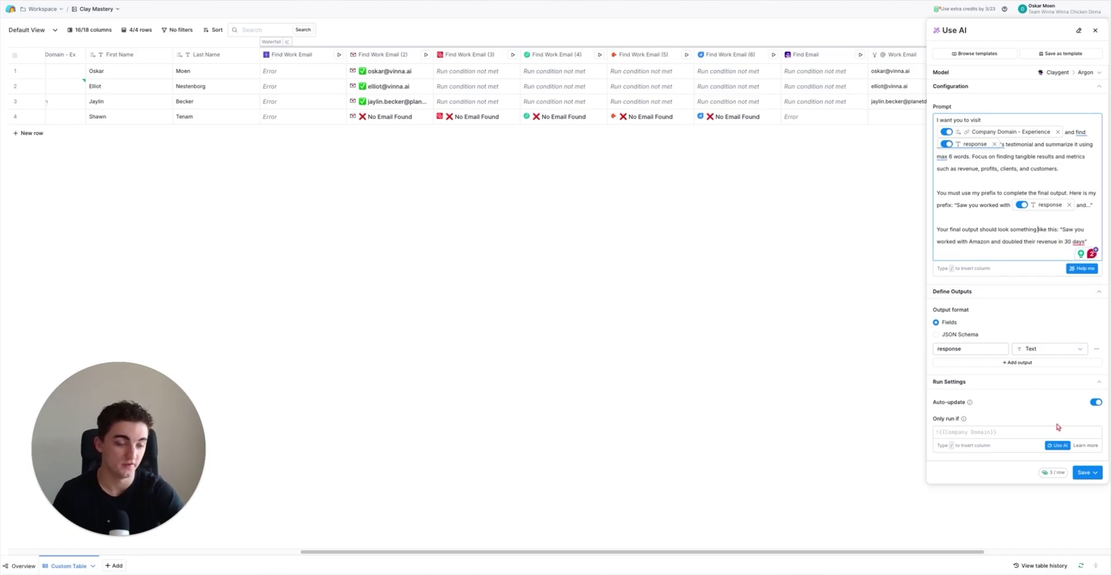
mouse_move(1003, 138)
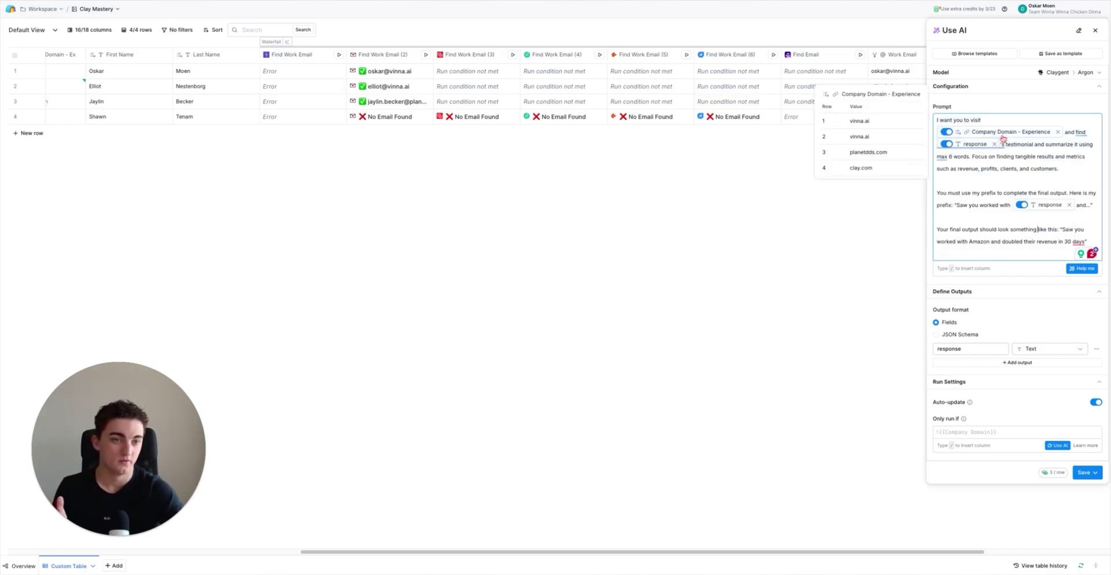
Step: Save the testimonial summary enrichment and run it on the 4 rows in this view
left_click(1035, 221)
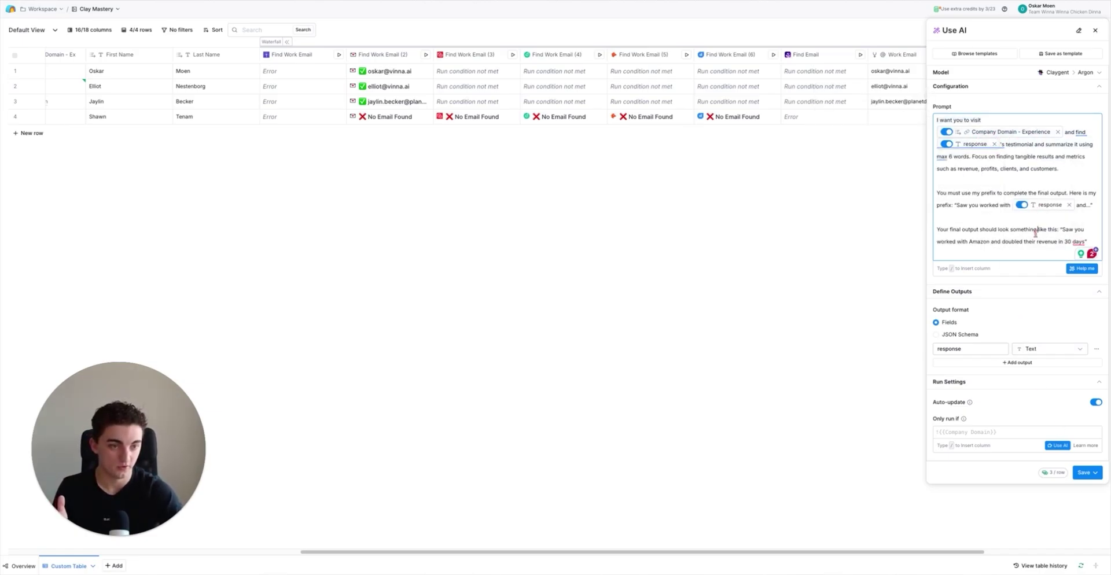
left_click(1083, 473)
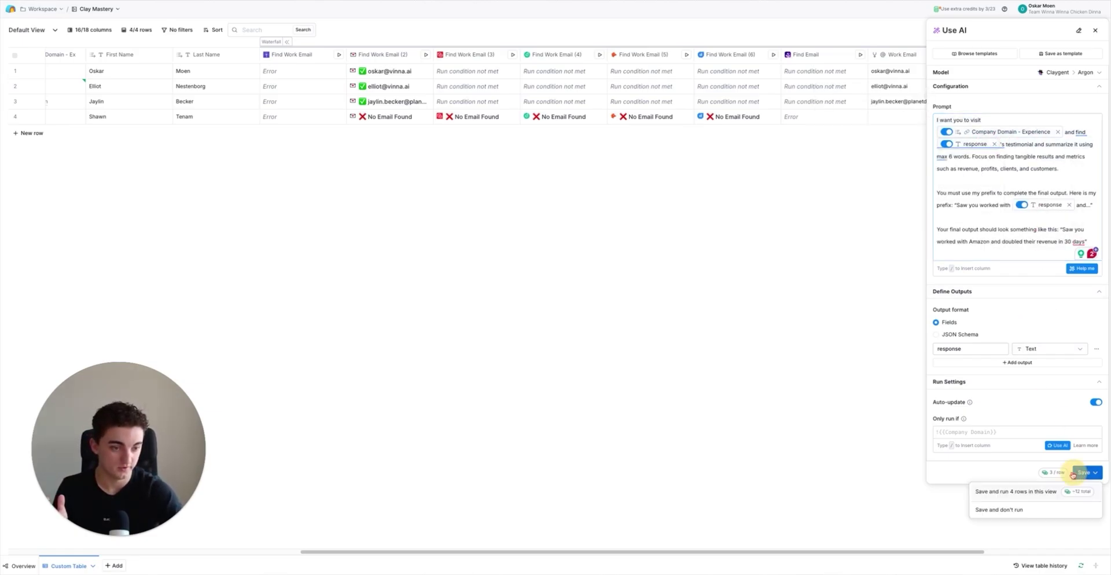
left_click(1024, 502)
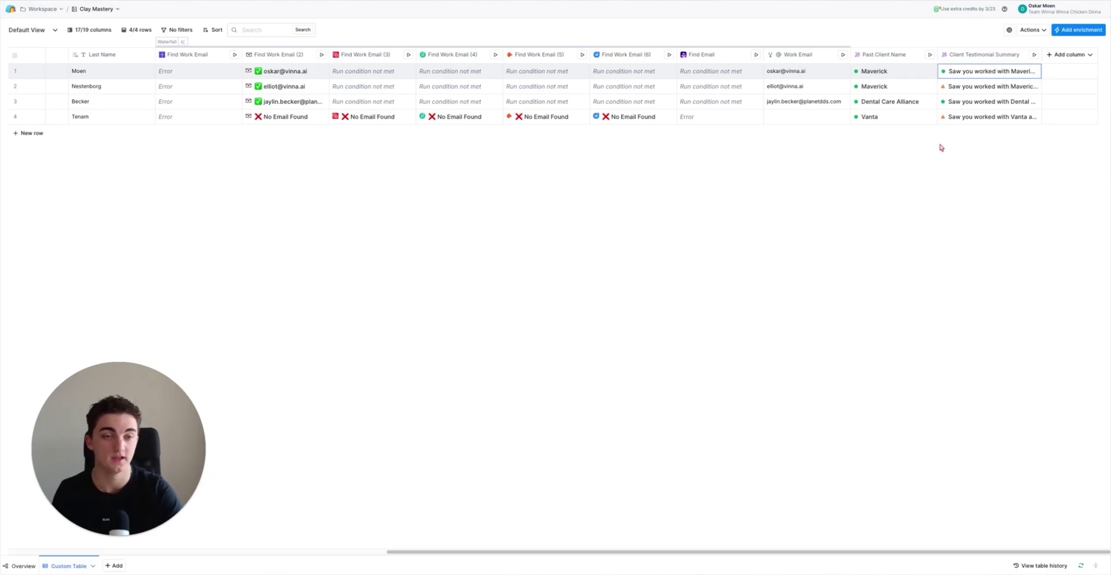
Step: Read the cell details of the testimonial summaries for the first three rows
left_click(948, 80)
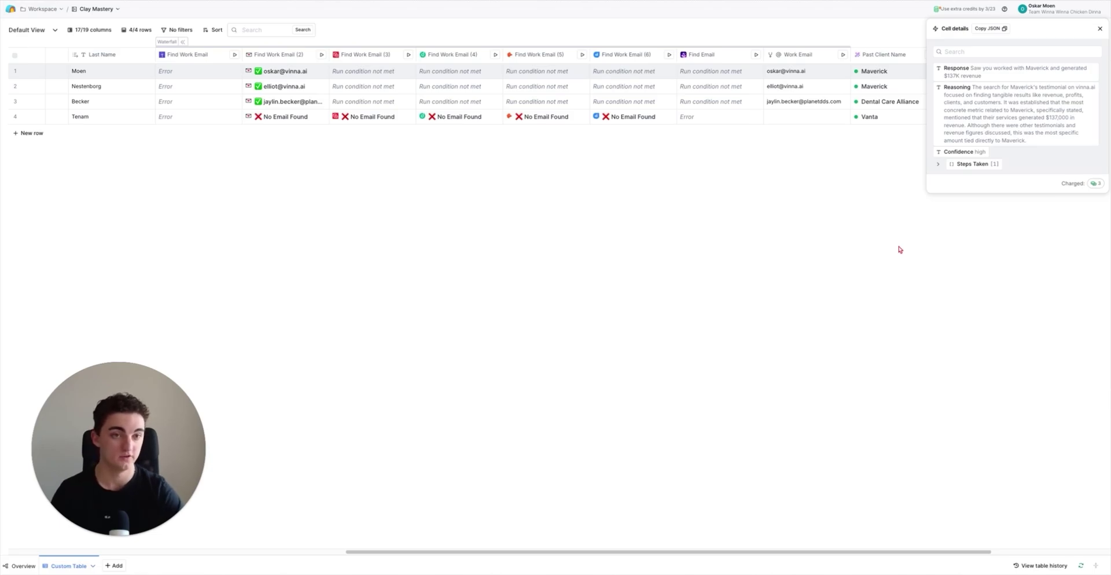
key("Down")
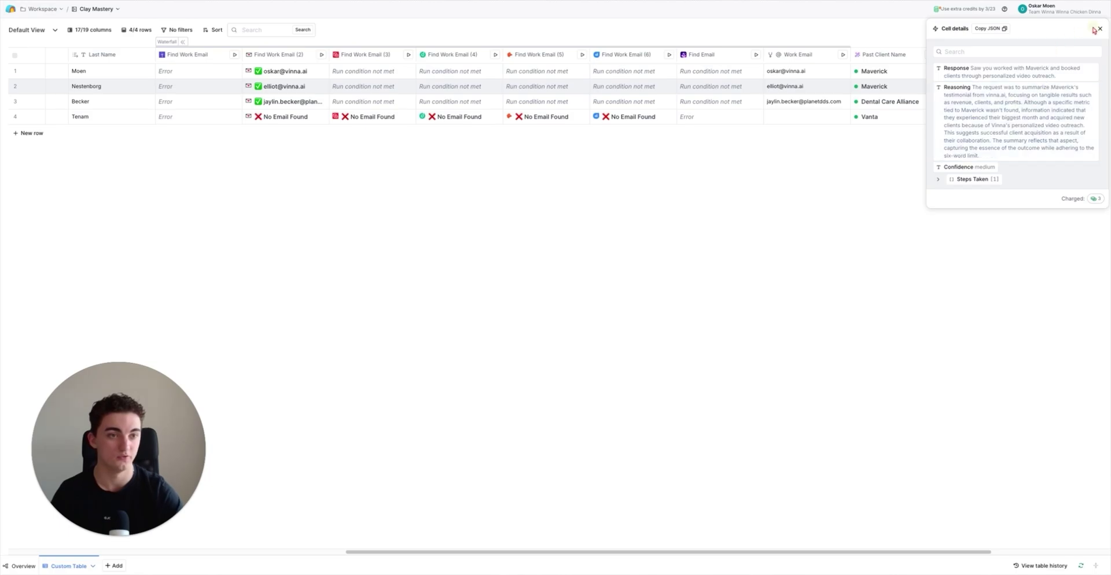
key("Down")
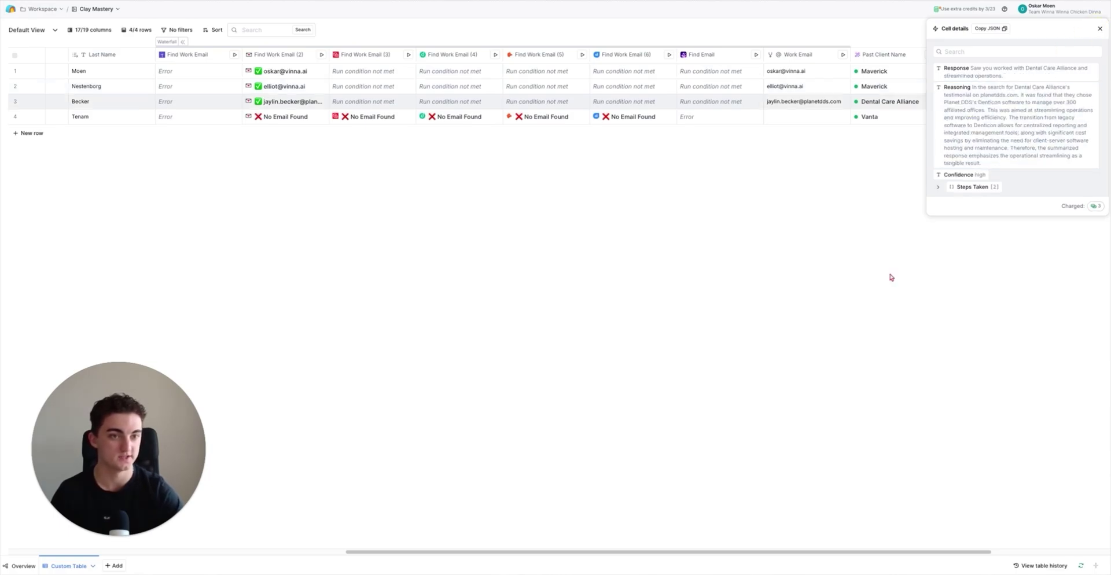
left_click(1100, 29)
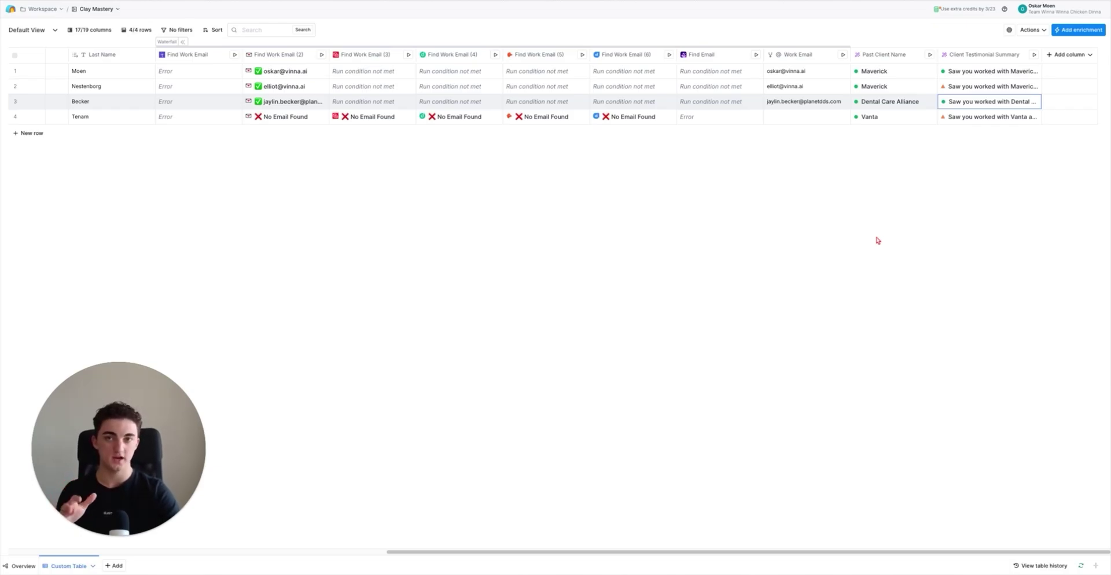
Step: Add a Use AI enrichment with a cold-caller prompt for a website-based first line selling a cold email course, and review the prompt
left_click(1070, 58)
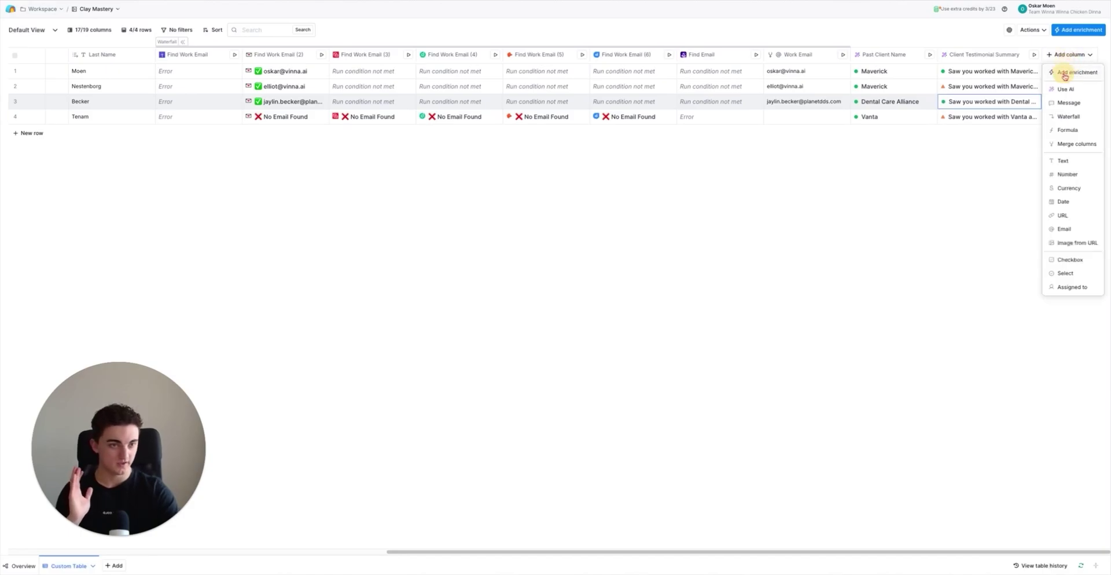
left_click(1065, 90)
left_click(999, 138)
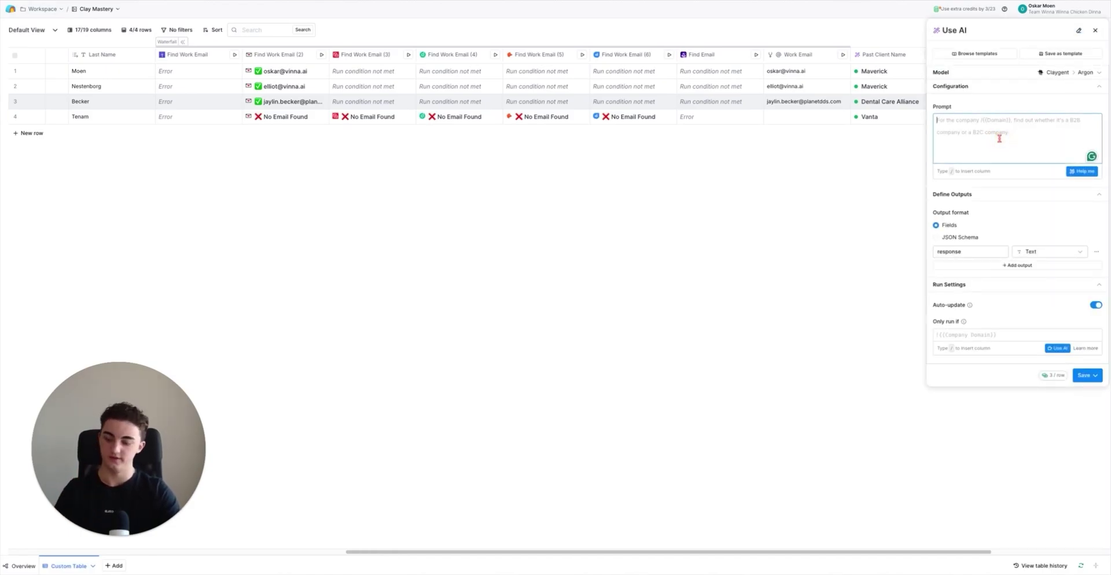
key("ctrl+v")
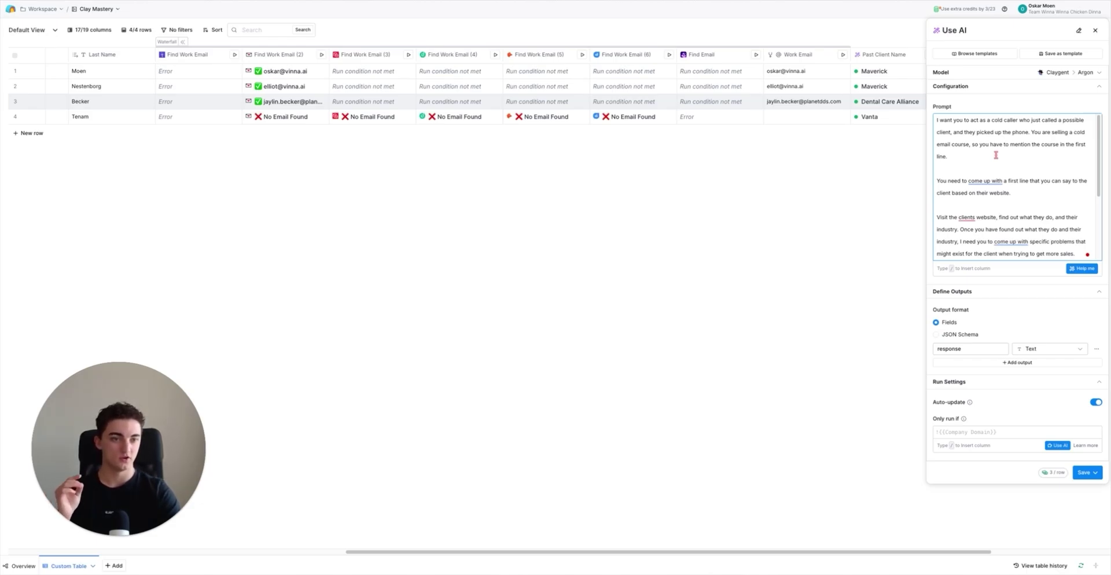
scroll(1010, 182, "down", 1)
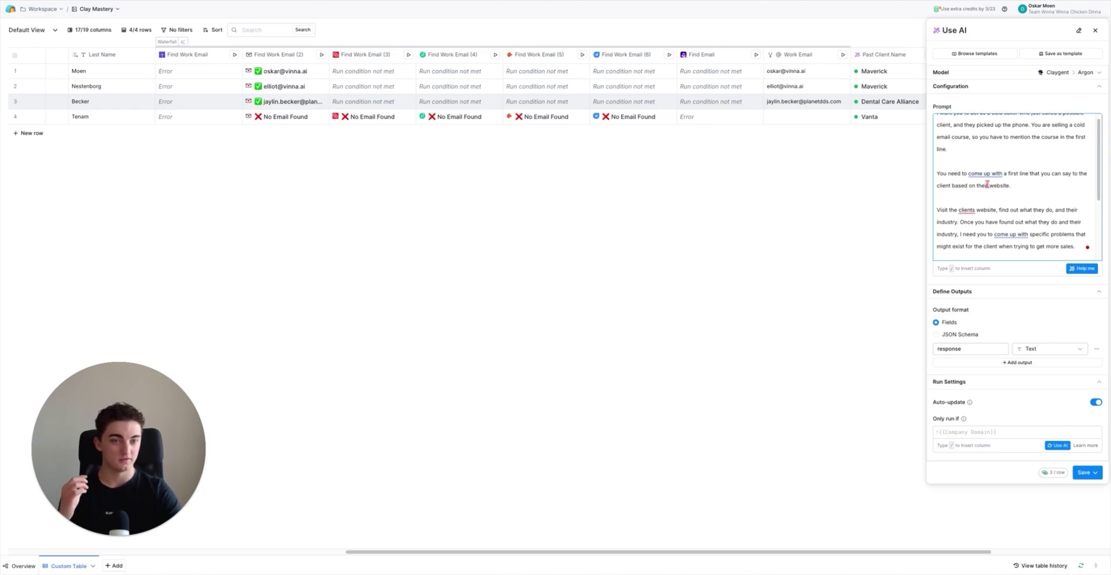
scroll(1001, 185, "down", 3)
scroll(1027, 162, "down", 2)
mouse_move(1027, 163)
scroll(1027, 163, "down", 2)
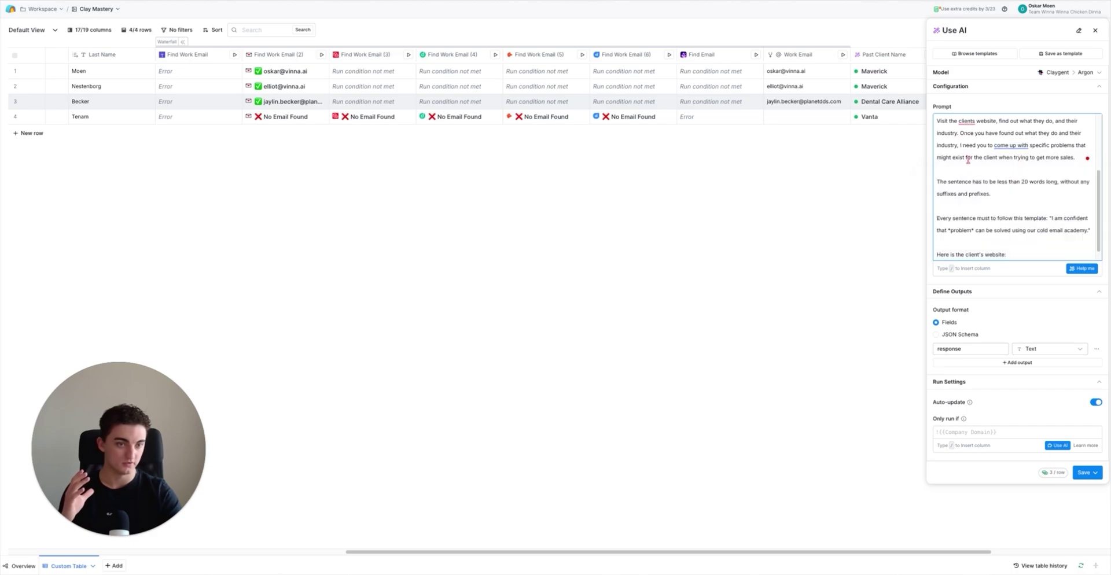
Step: Insert the Company Domain - Experience column as the client's website in the cold-caller prompt, and save and run the enrichment on the table's rows
left_click(1017, 252)
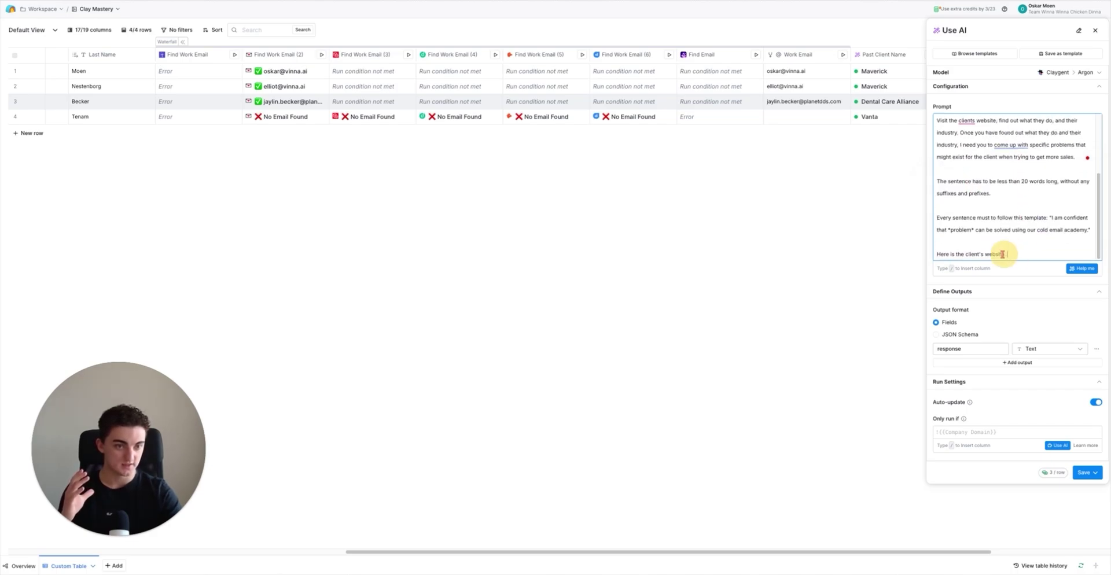
type("/d")
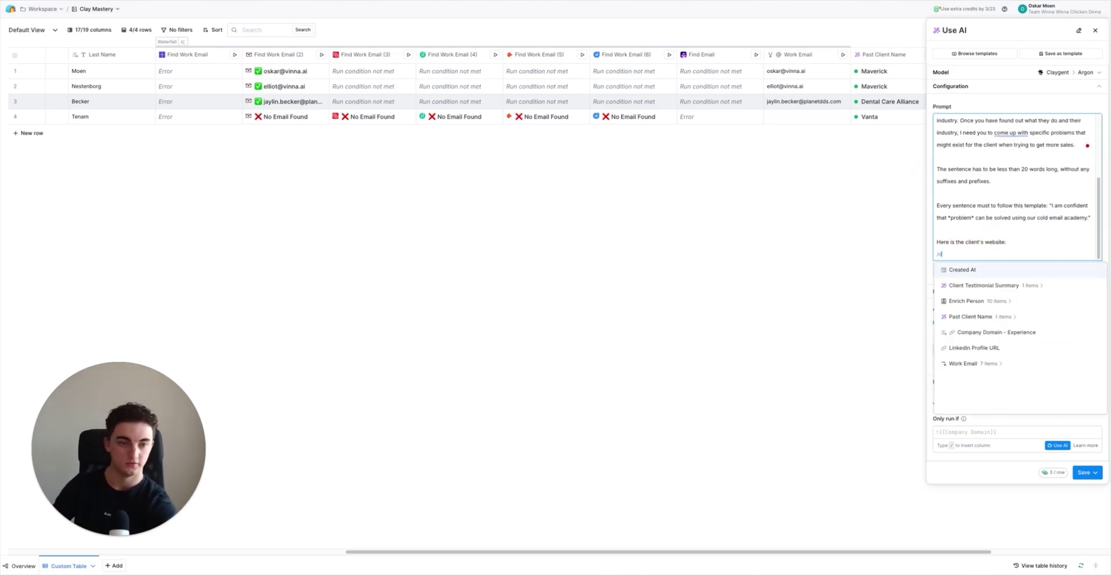
left_click(982, 333)
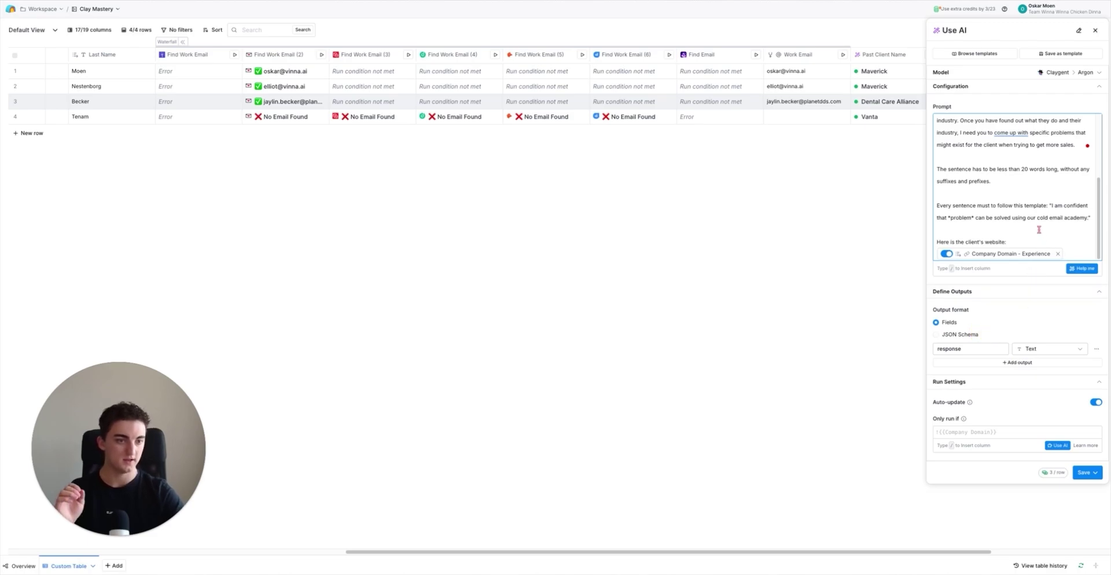
scroll(997, 166, "up", 3)
left_click(1084, 472)
left_click(1024, 498)
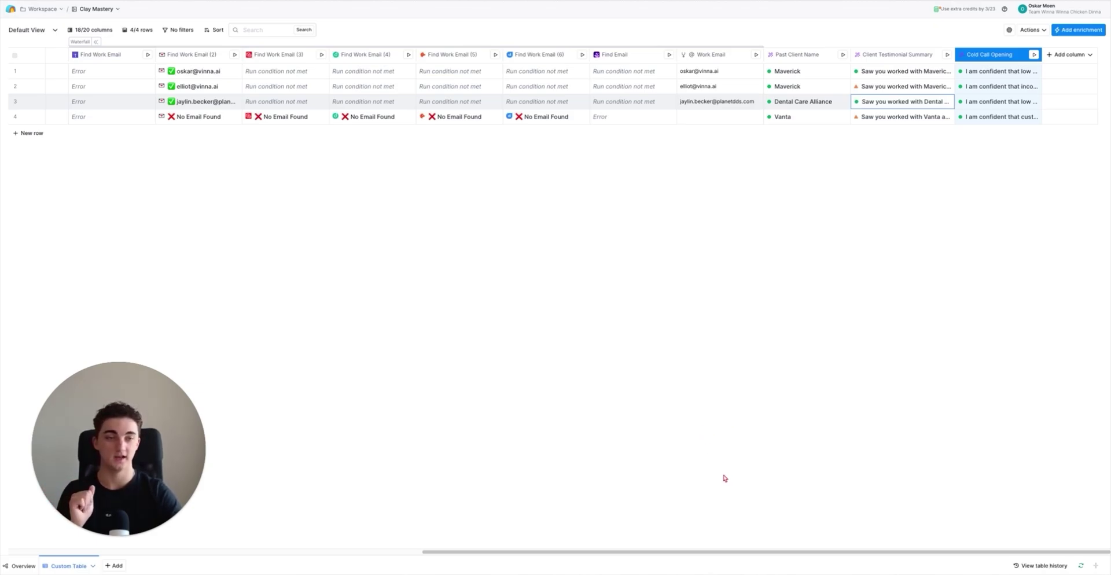
Step: Examine the generated Cold Call Opening responses and reasoning, and compare them with the column's prompt
left_click(991, 70)
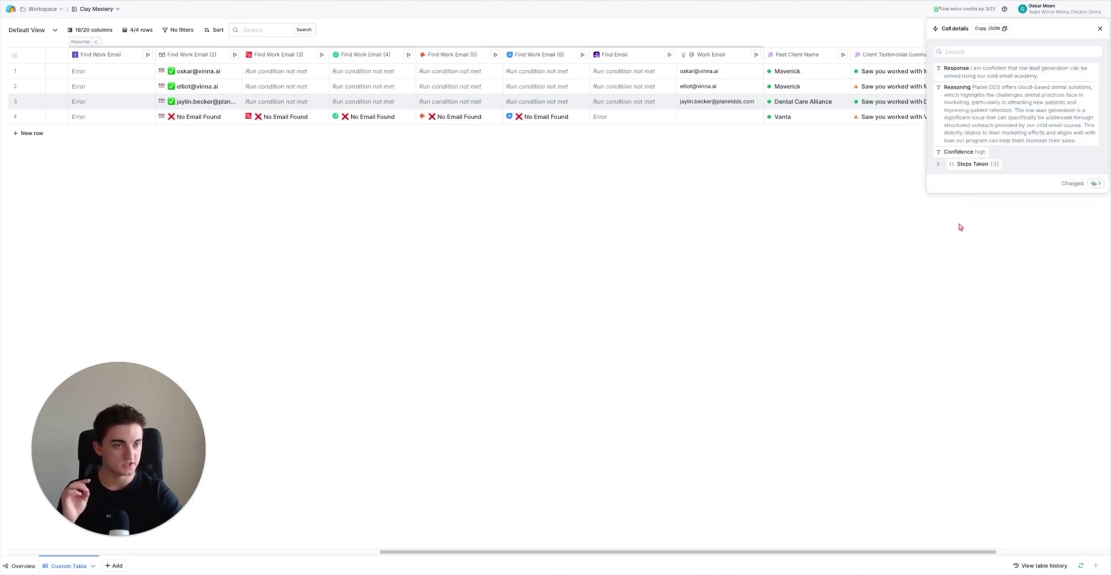
left_click(1100, 28)
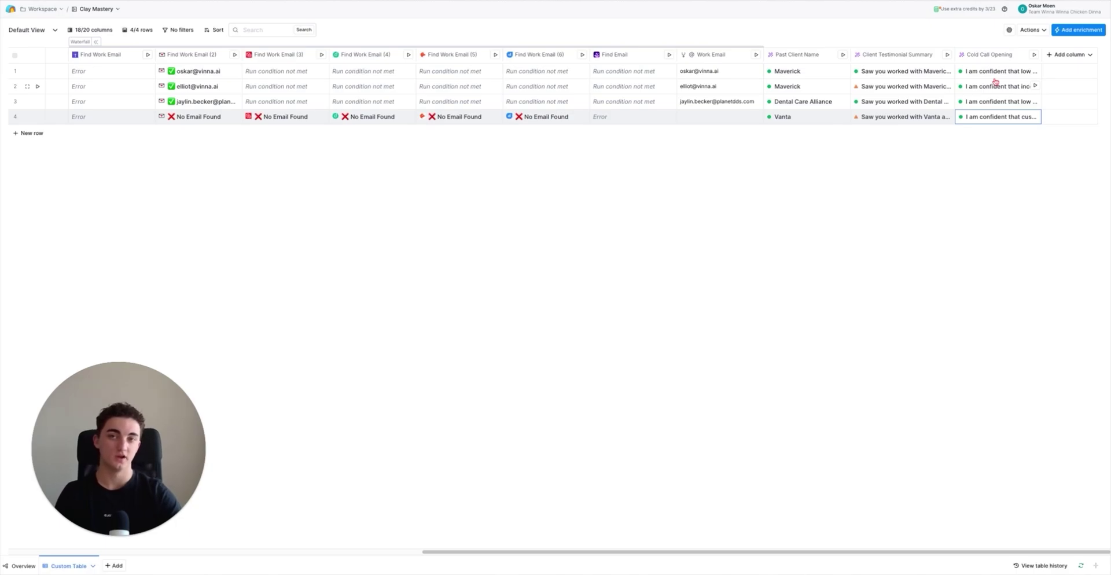
left_click(991, 55)
left_click(991, 69)
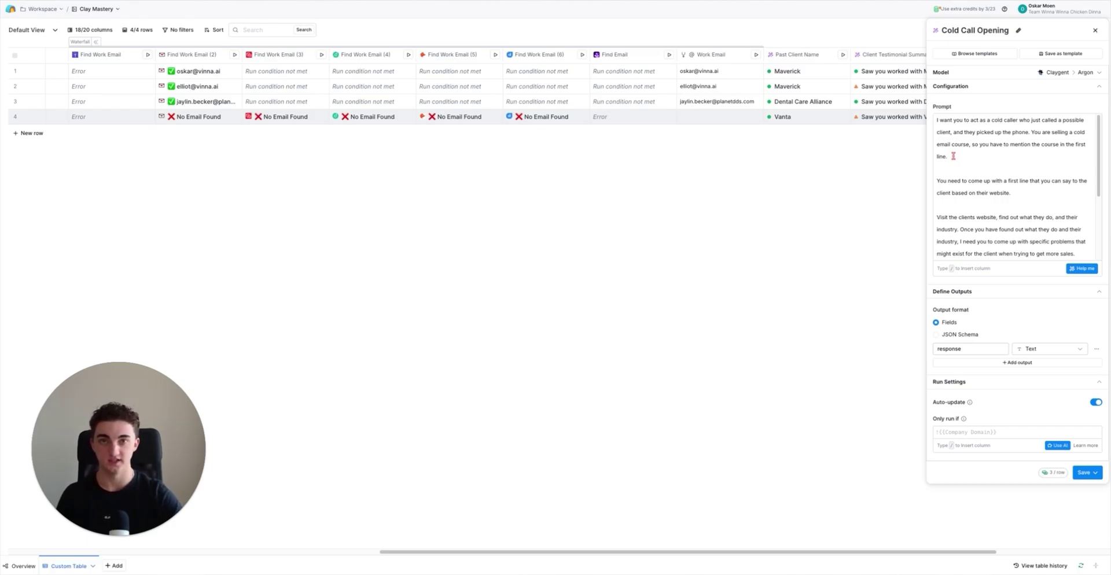
left_click(1095, 30)
left_click(999, 74)
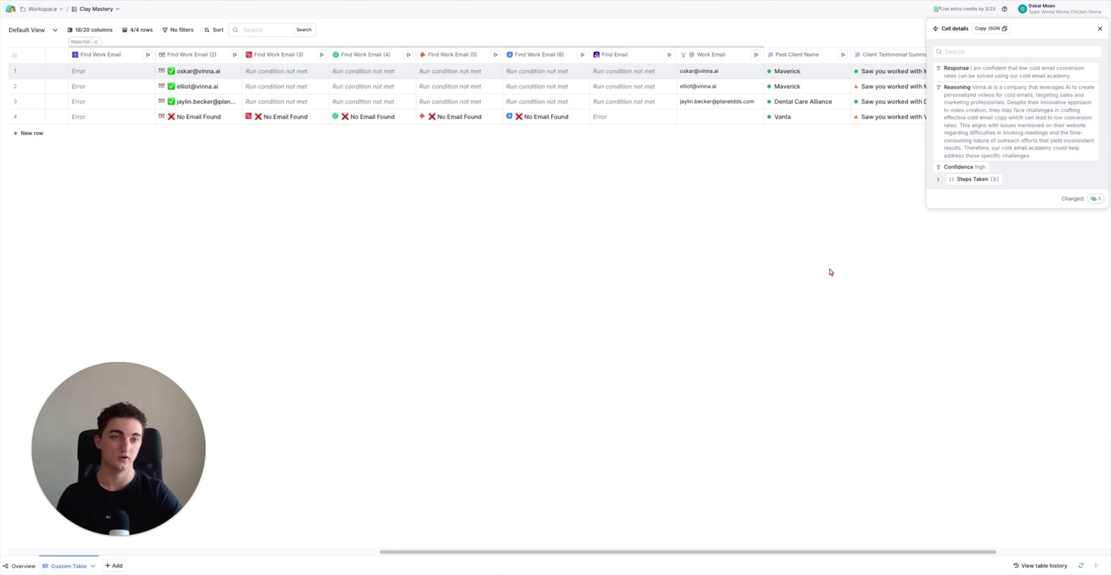
left_click(1099, 30)
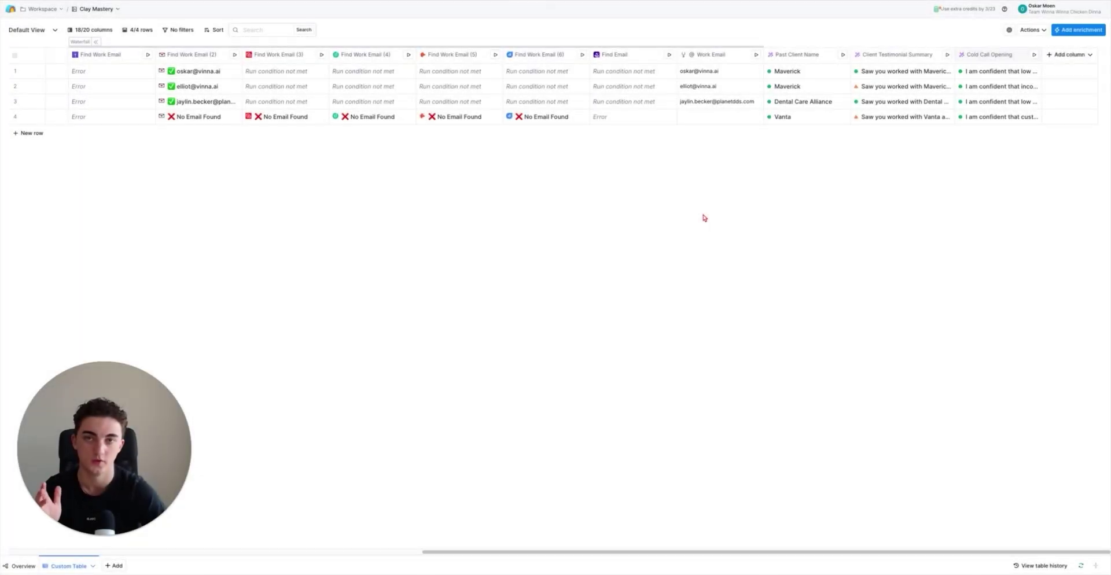
Step: Start a new table that finds company lookalikes with Ocean.io, using the Clay-managed Ocean.io account
left_click(114, 566)
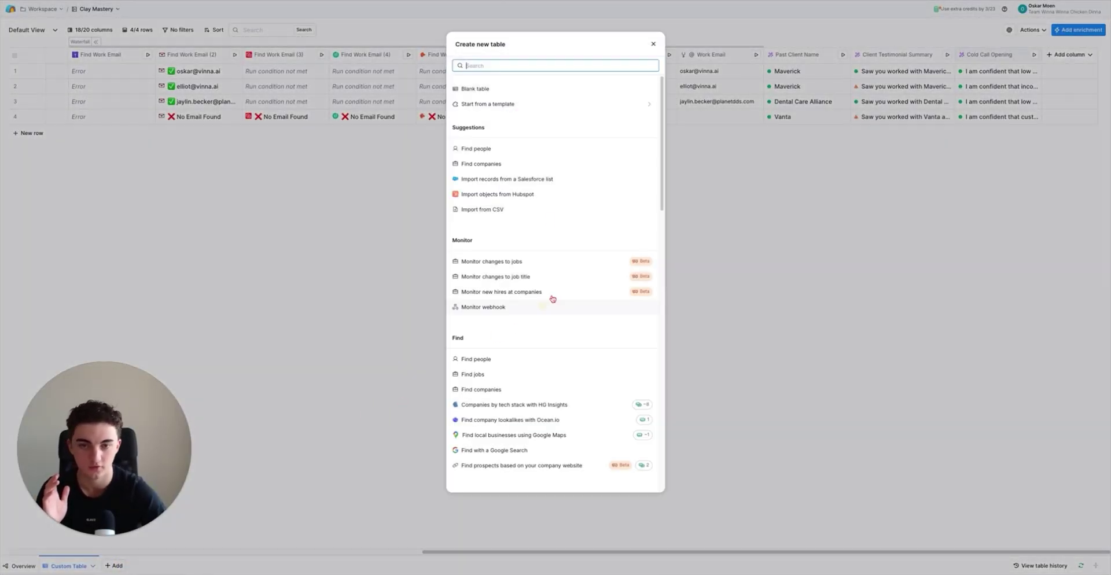
left_click(536, 425)
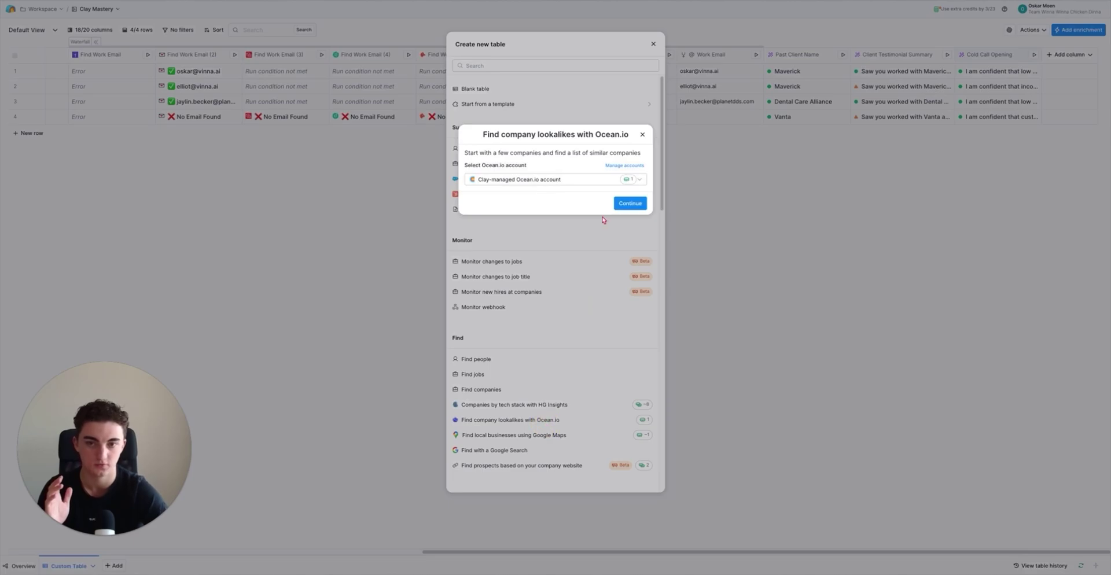
left_click(630, 204)
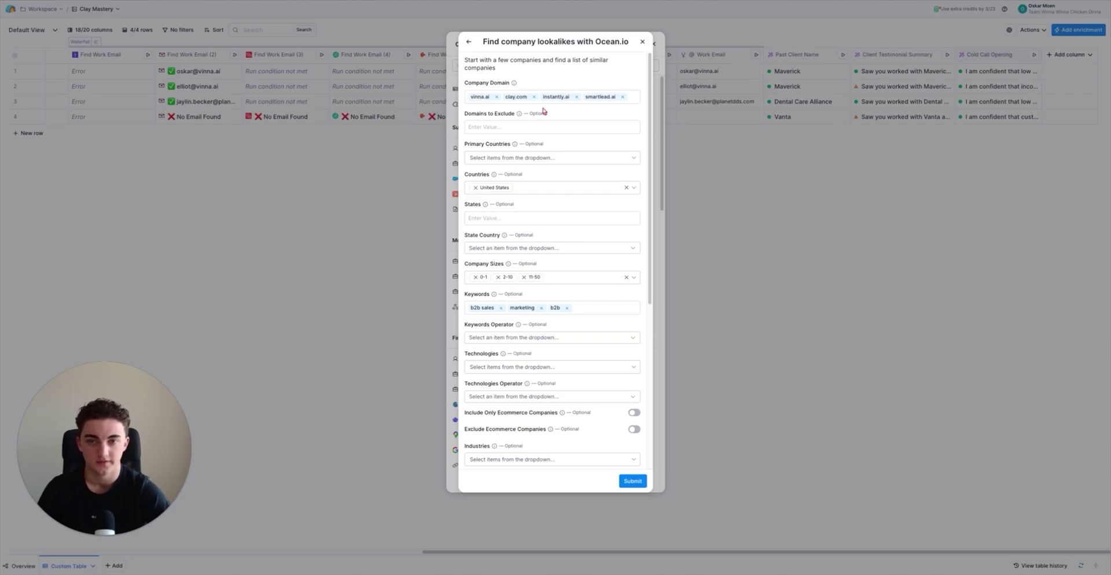
Step: Review and submit the lookalike search for vinna.ai, clay.com, instantly.ai and smartlead.ai in the United States, with limit 8 and minimum lookalike score 0.8
scroll(547, 315, "down", 5)
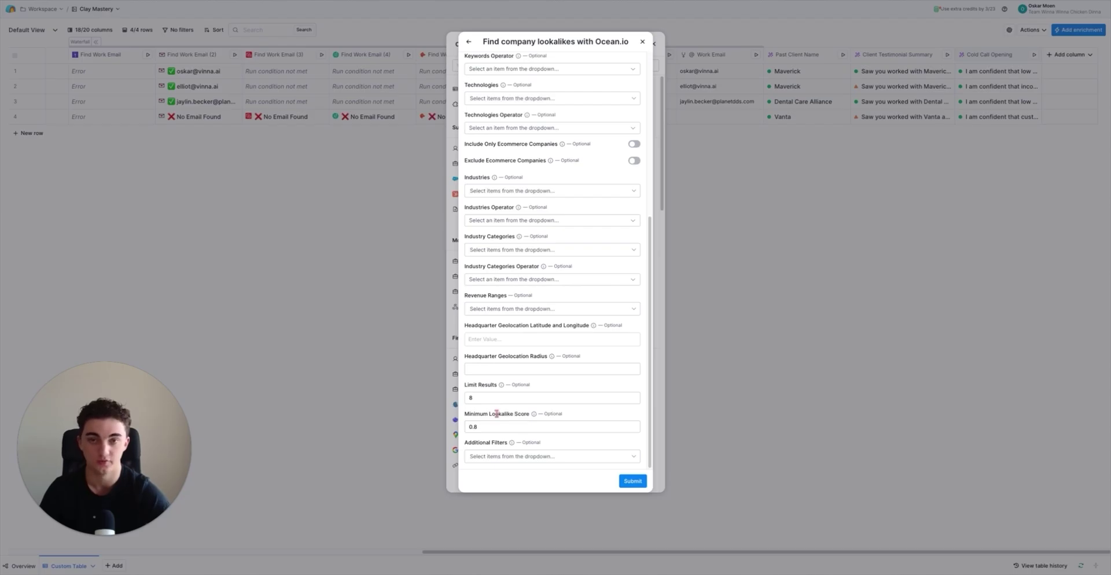
scroll(489, 427, "up", 5)
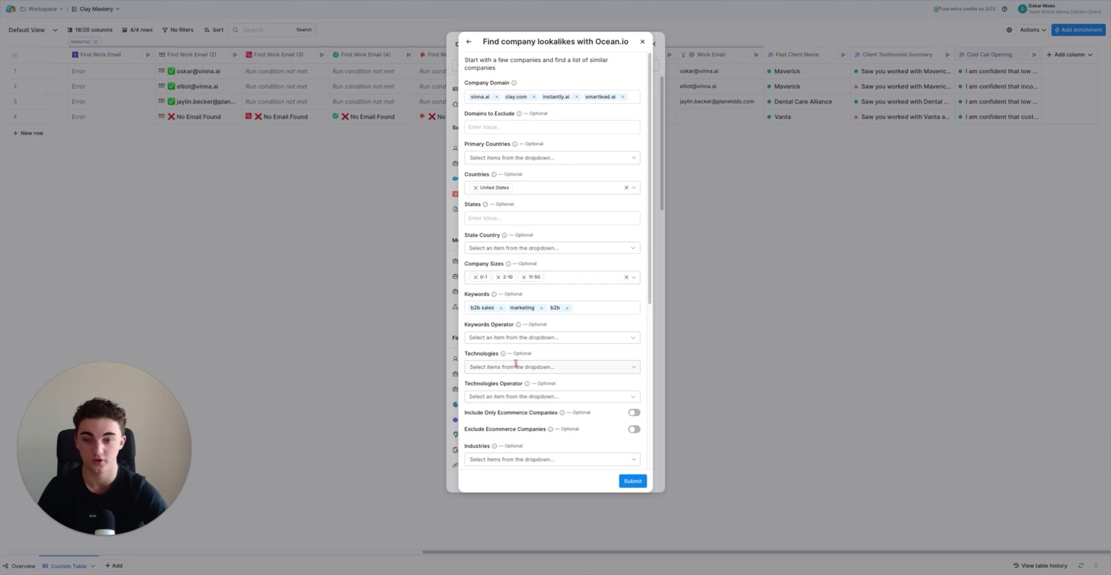
scroll(550, 382, "down", 3)
scroll(547, 399, "down", 2)
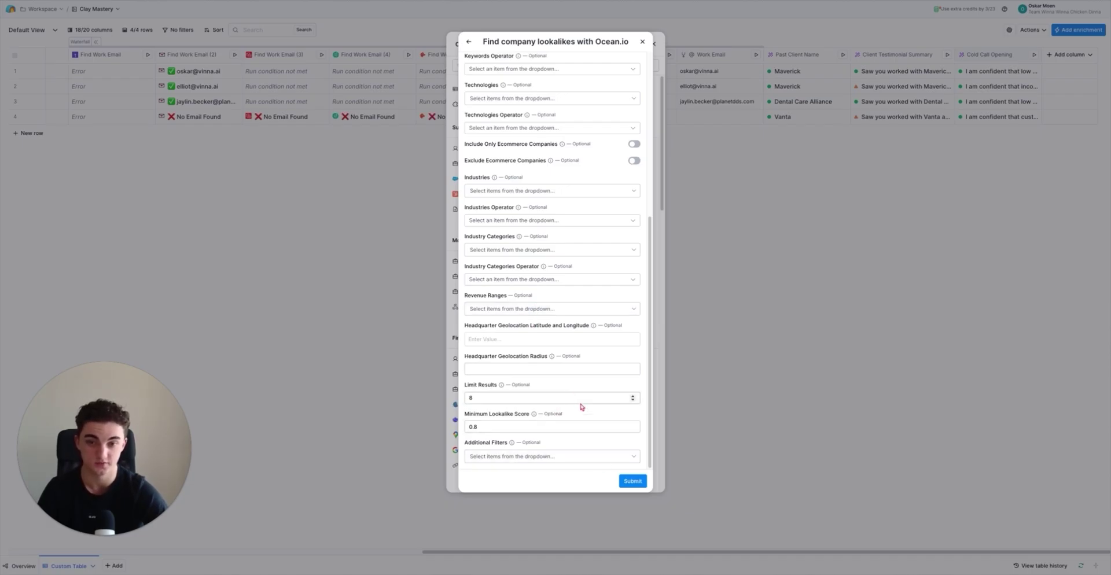
left_click(623, 482)
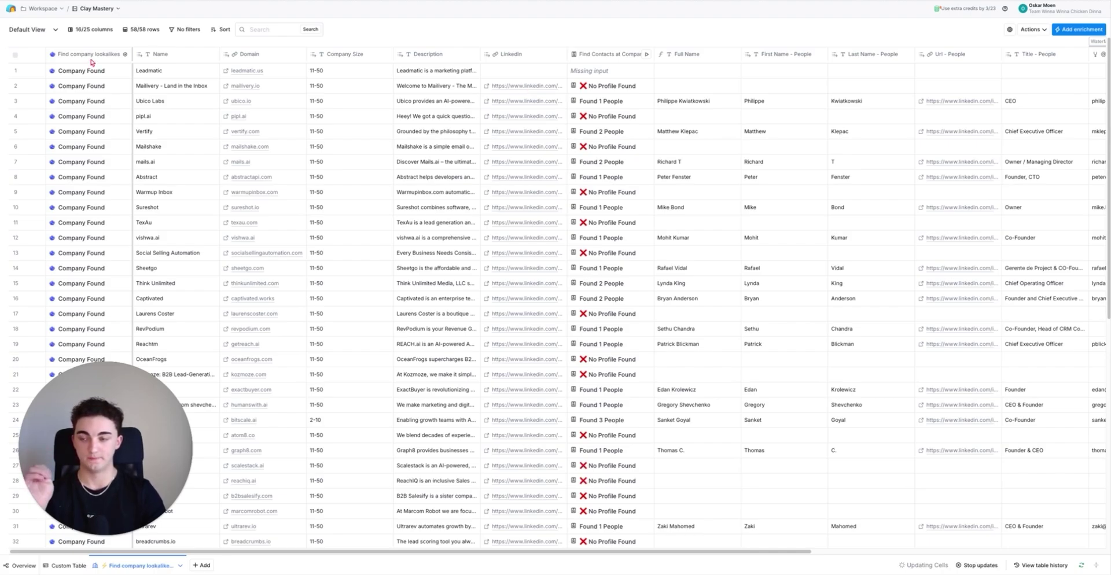
Step: Look over the lookalike companies and review the Find Contacts at Company column's company identifier, seniority levels and job title keywords
scroll(93, 104, "down", 7)
scroll(127, 201, "up", 7)
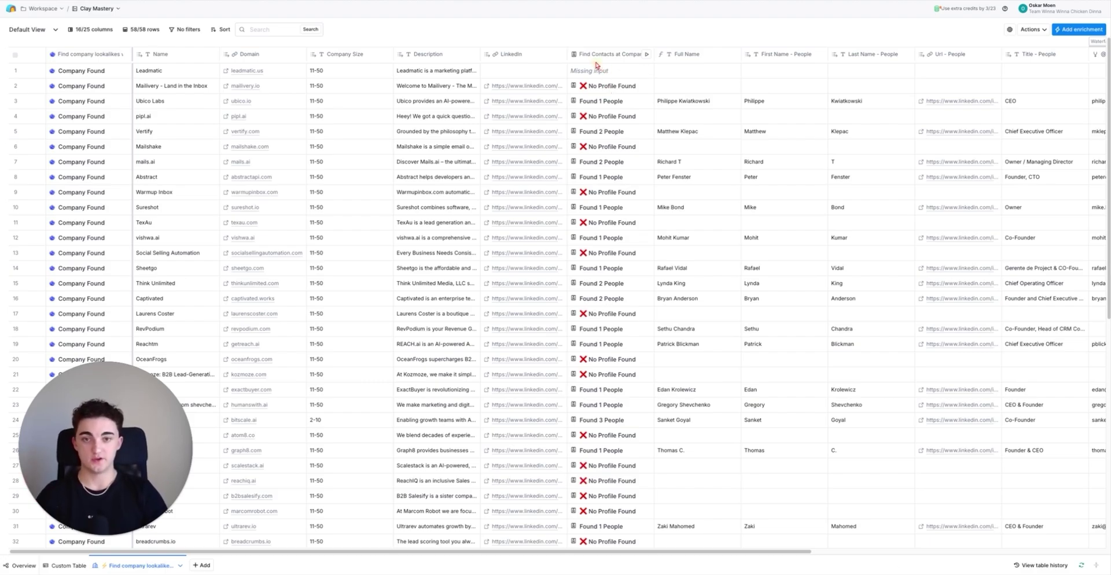
left_click(599, 58)
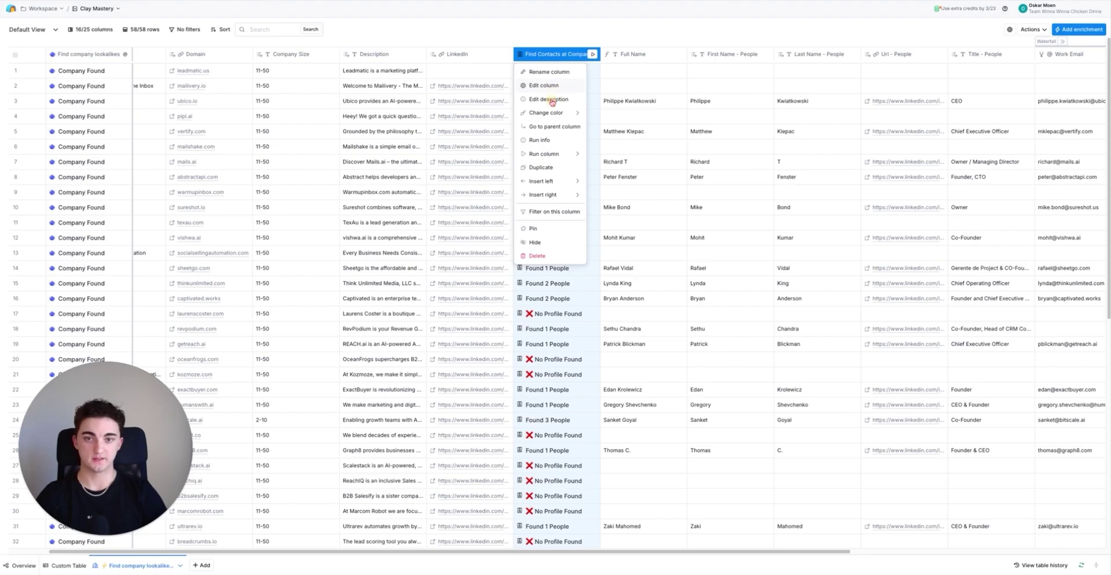
left_click(550, 98)
mouse_move(964, 202)
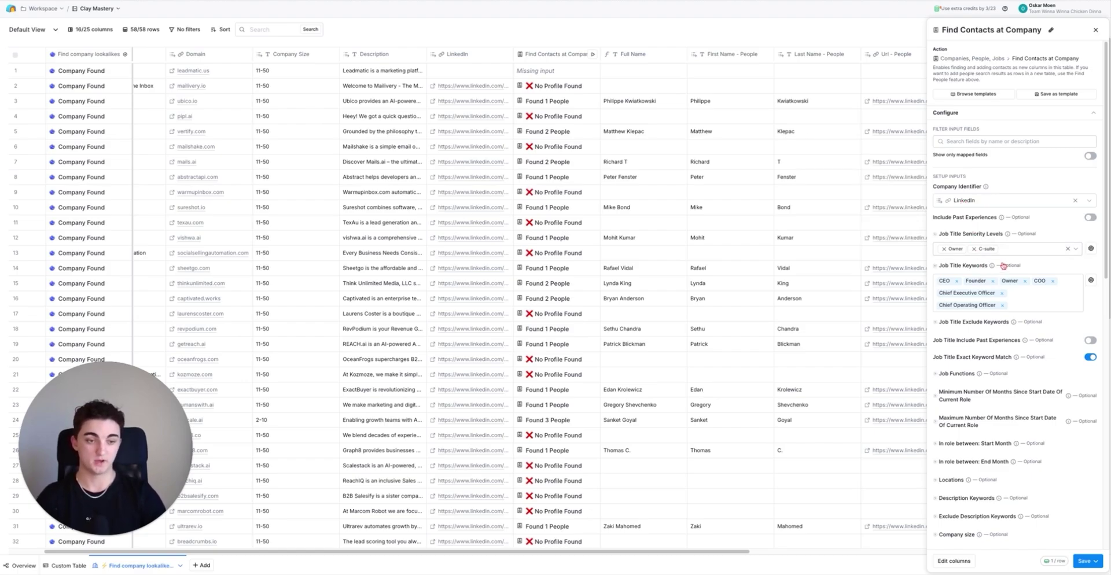
scroll(982, 278, "down", 1)
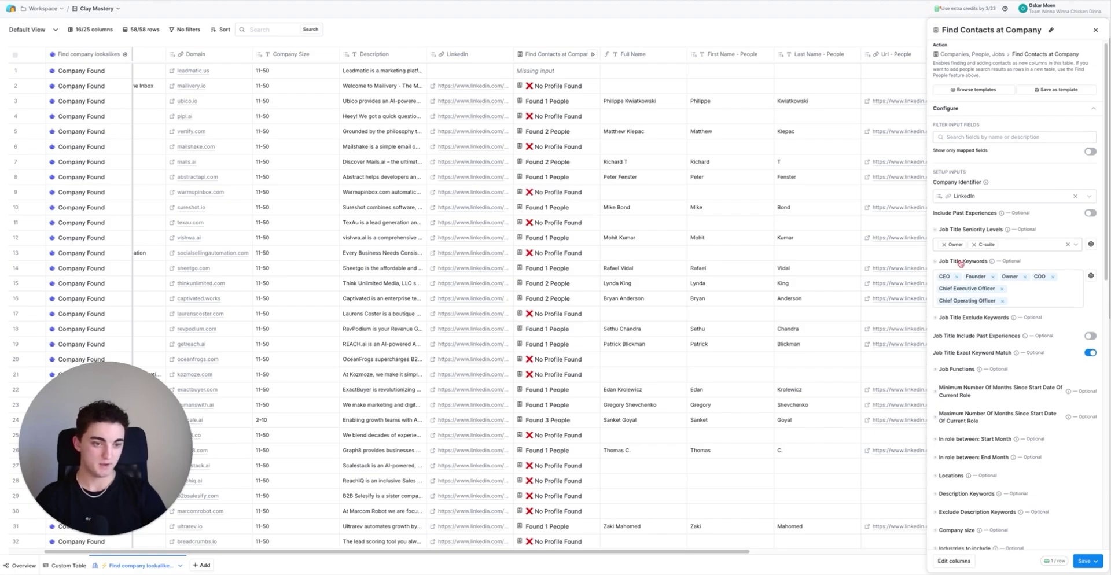
scroll(972, 252, "down", 1)
scroll(949, 274, "down", 1)
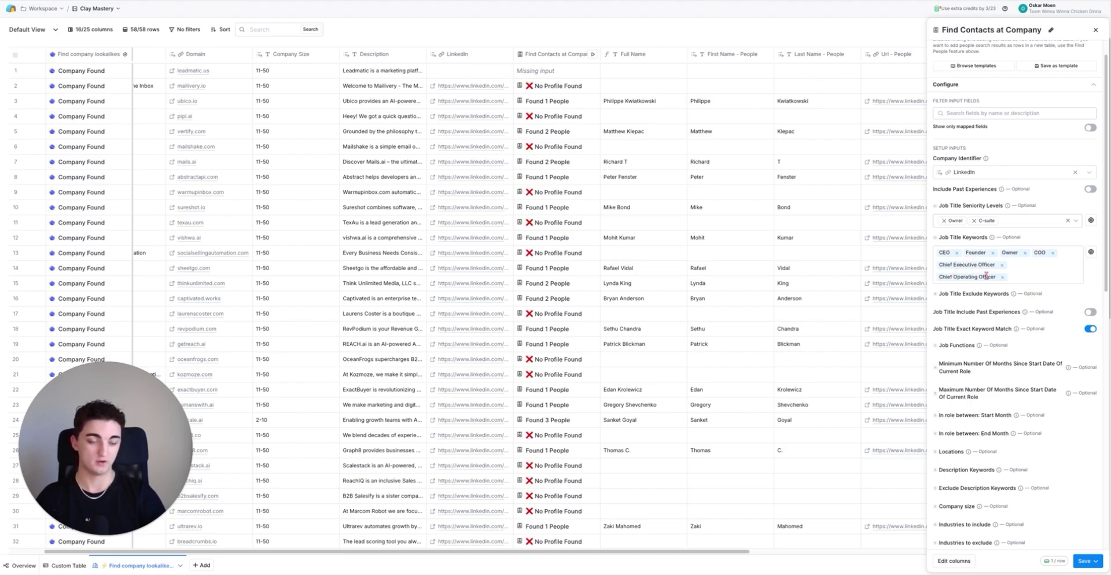
scroll(986, 276, "down", 3)
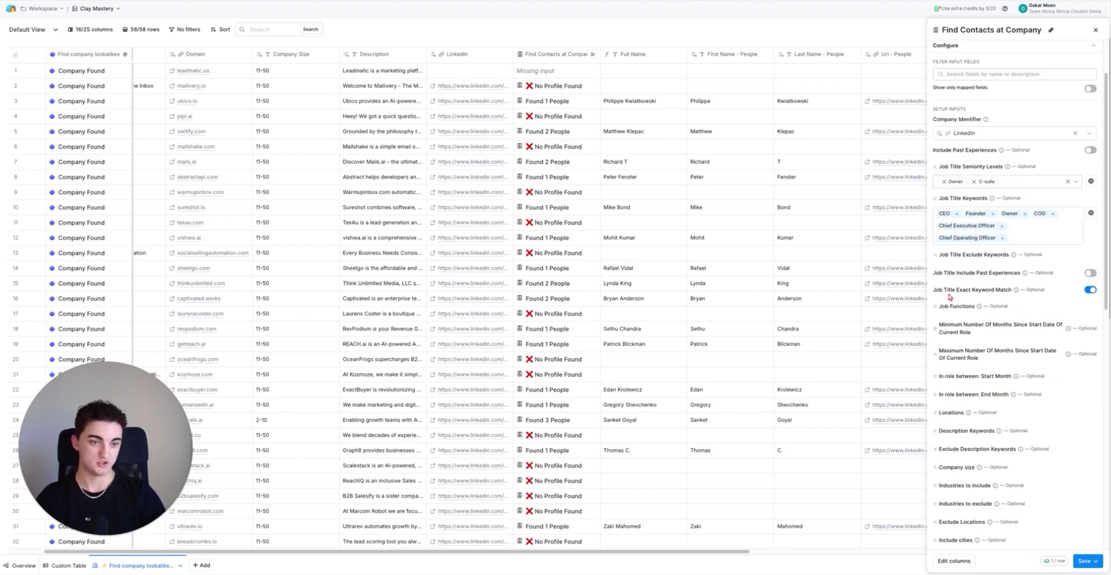
scroll(990, 301, "down", 1)
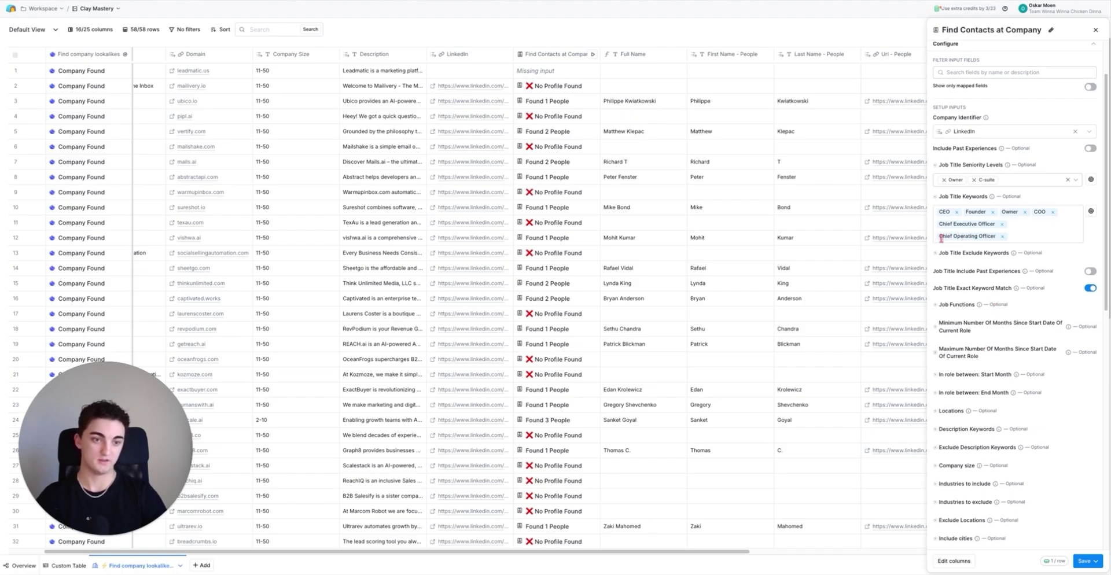
Step: Examine the remaining optional filters of the Find Contacts at Company enrichment, from locations, company size and keywords to the result limit
scroll(962, 387, "down", 4)
scroll(961, 384, "down", 4)
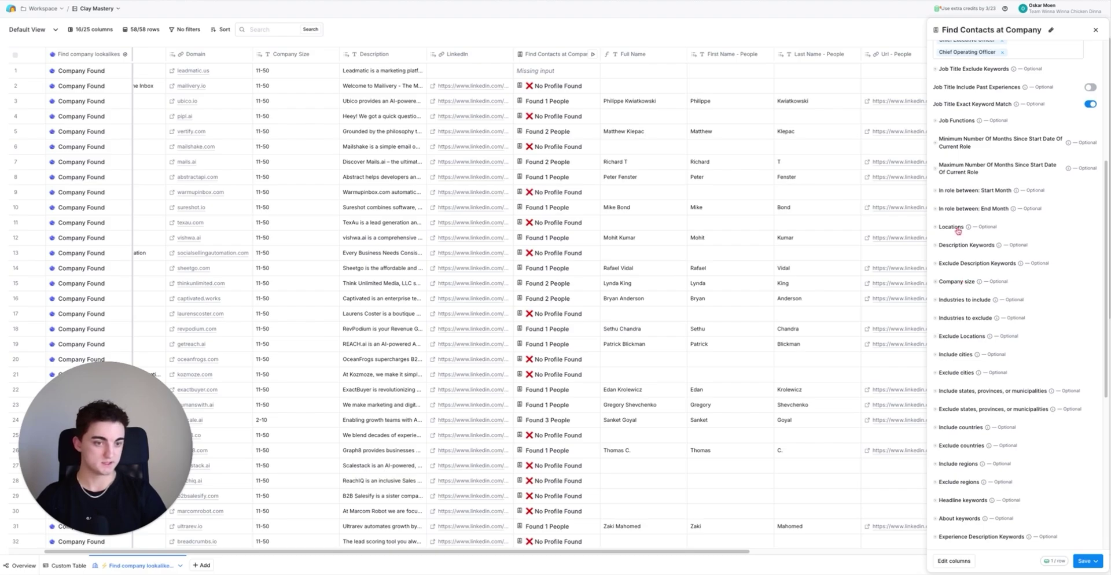
scroll(961, 284, "down", 13)
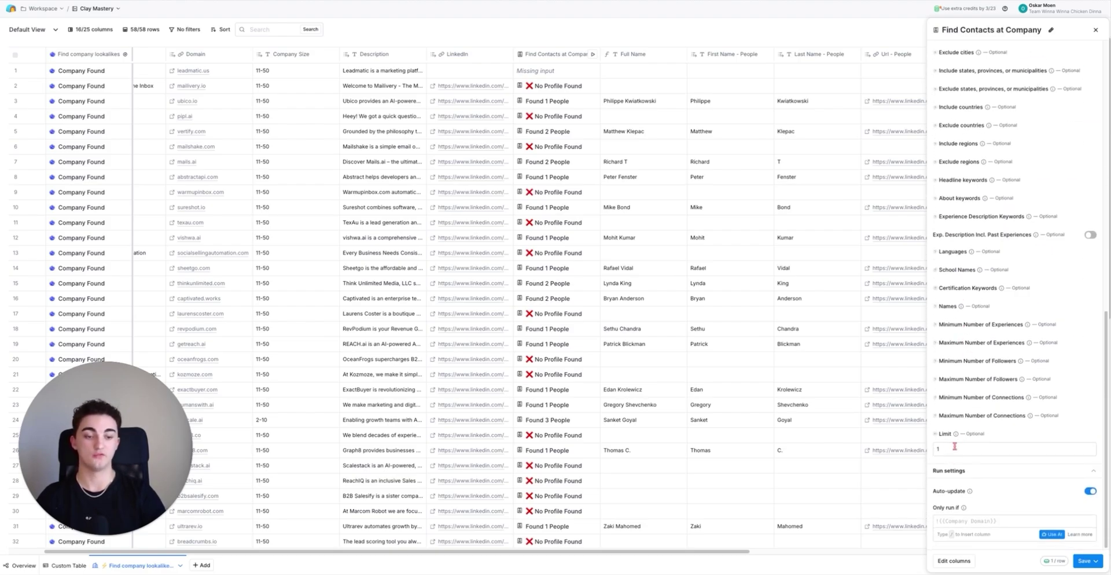
scroll(954, 446, "up", 15)
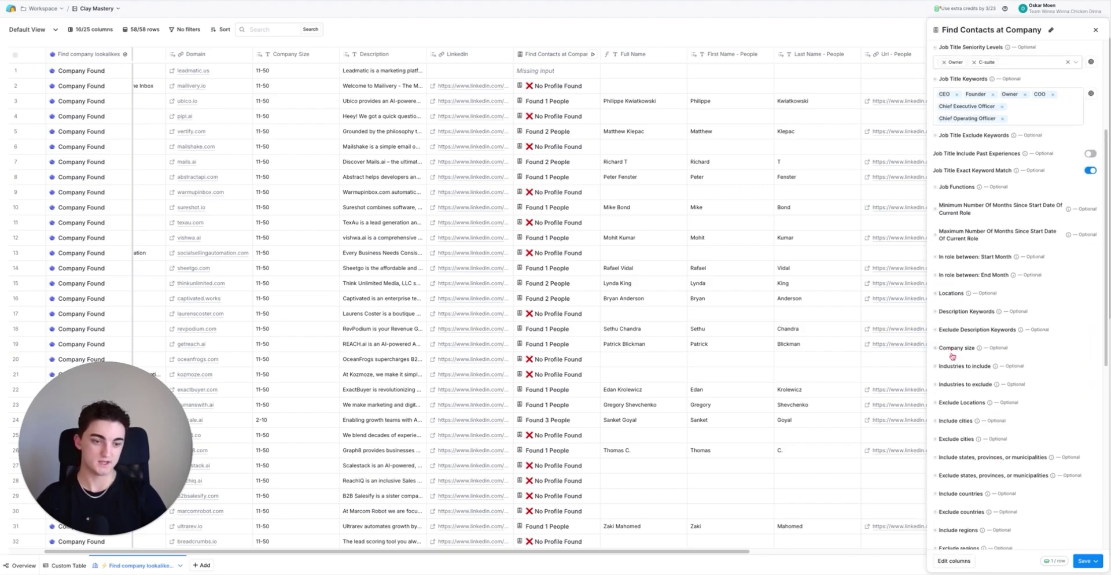
scroll(984, 376, "down", 4)
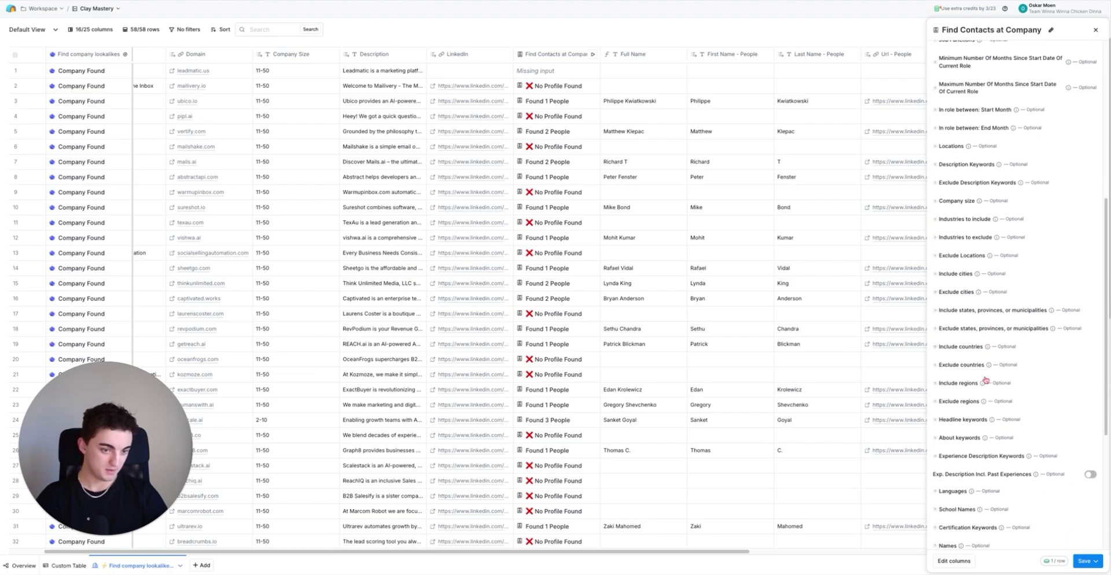
scroll(984, 379, "down", 4)
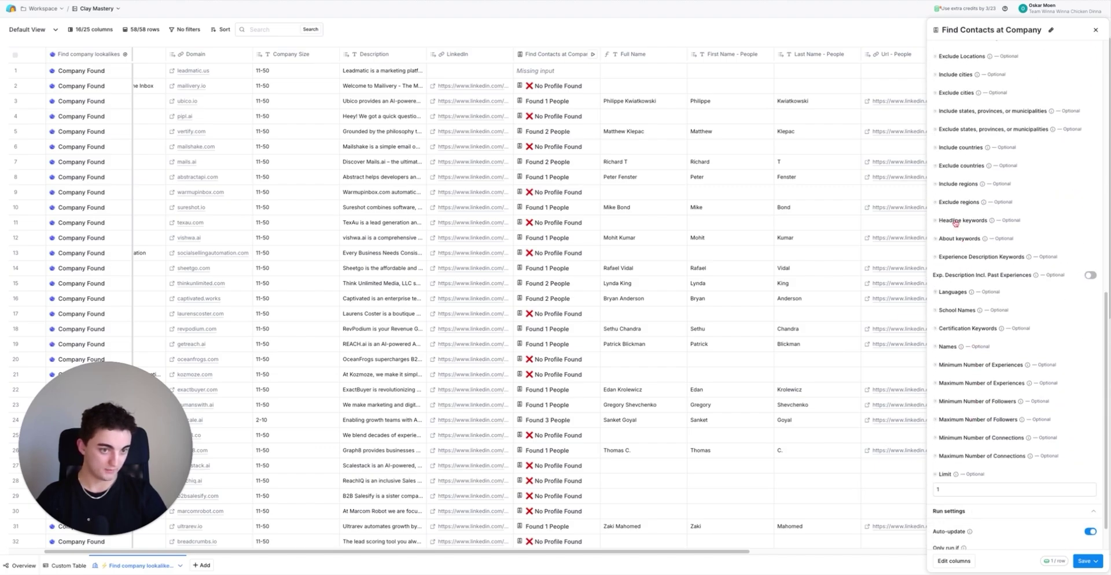
scroll(984, 347, "up", 4)
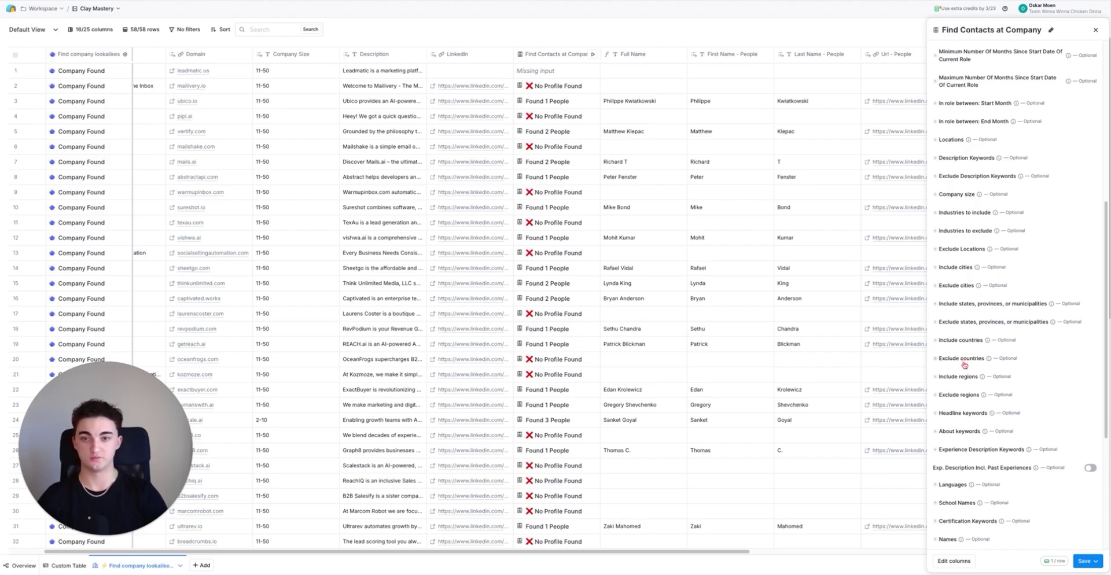
scroll(993, 376, "up", 2)
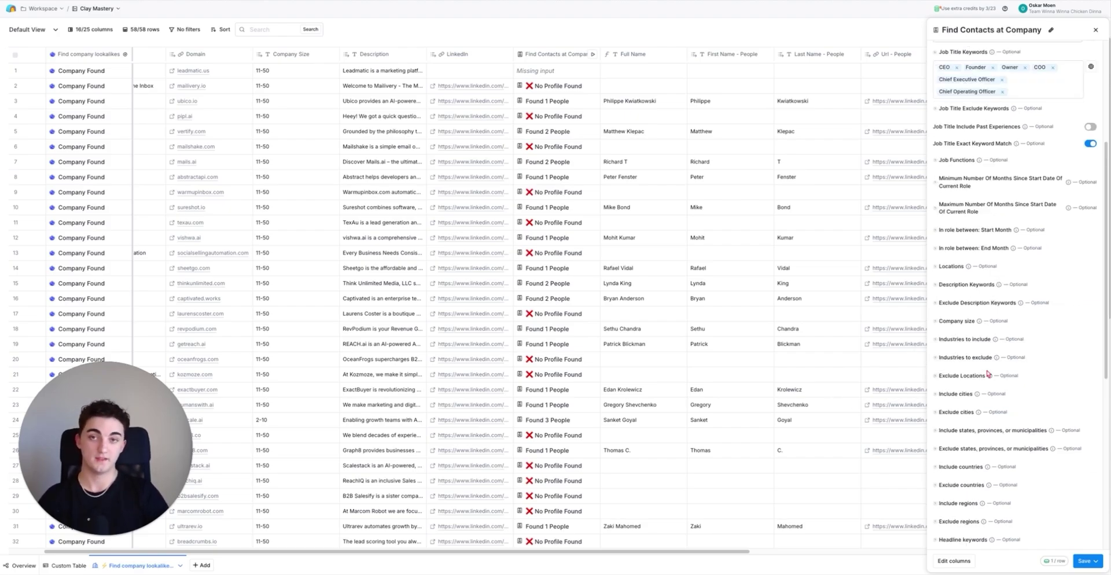
Step: Review the active and available people data columns of the Find Contacts at Company enrichment, and leave its settings
left_click(954, 561)
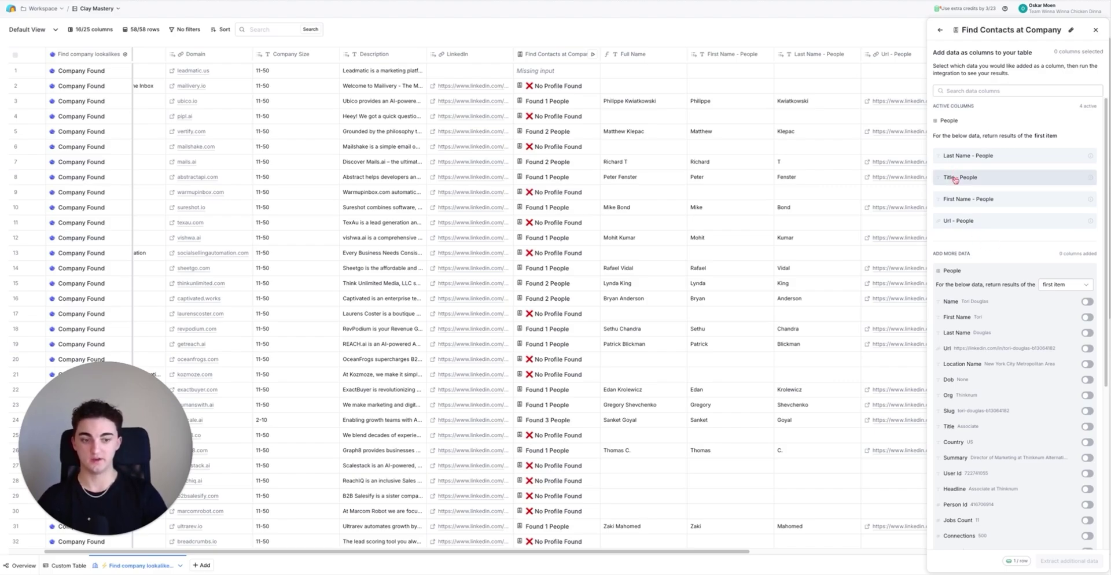
scroll(961, 323, "down", 2)
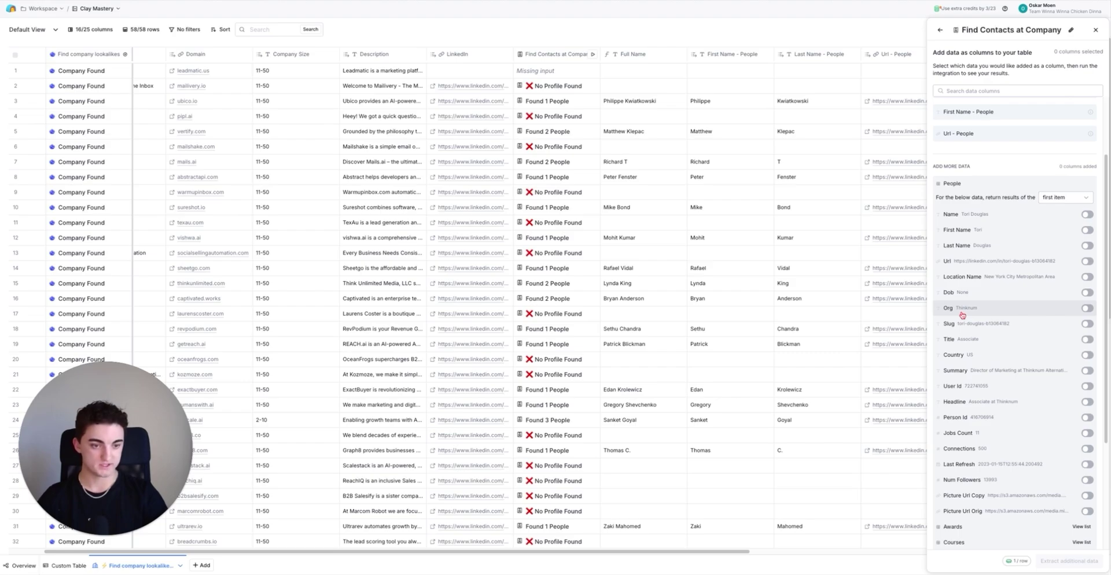
scroll(984, 365, "down", 2)
scroll(984, 374, "down", 2)
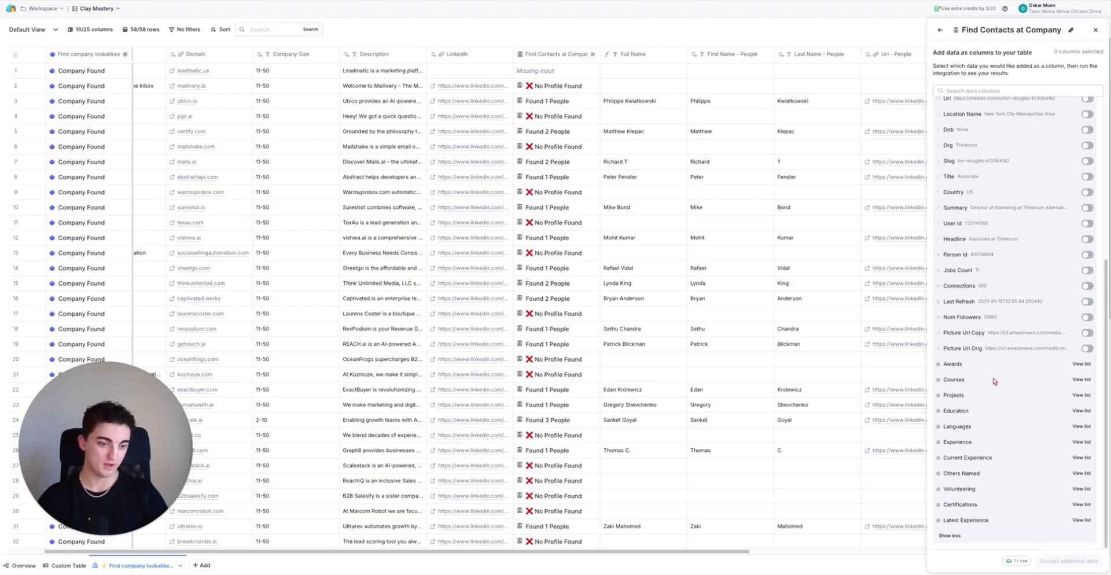
scroll(995, 384, "up", 10)
left_click(941, 30)
key("Escape")
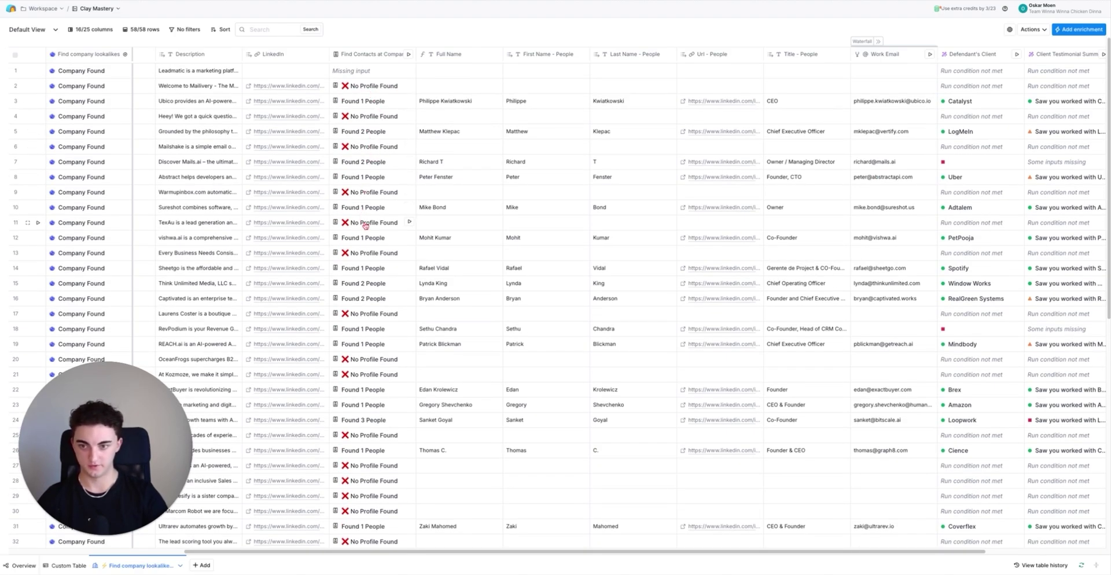
Step: Review the Work Email waterfall's provider sequence, required inputs, validation and run settings, and leave its configuration
scroll(371, 97, "down", 1)
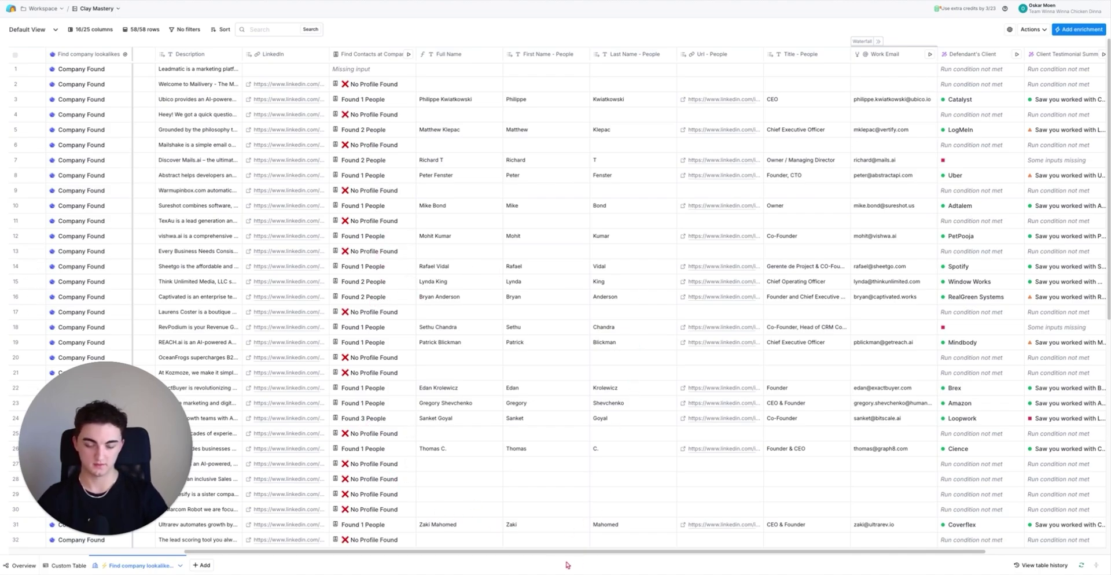
left_click_drag(531, 554, 587, 557)
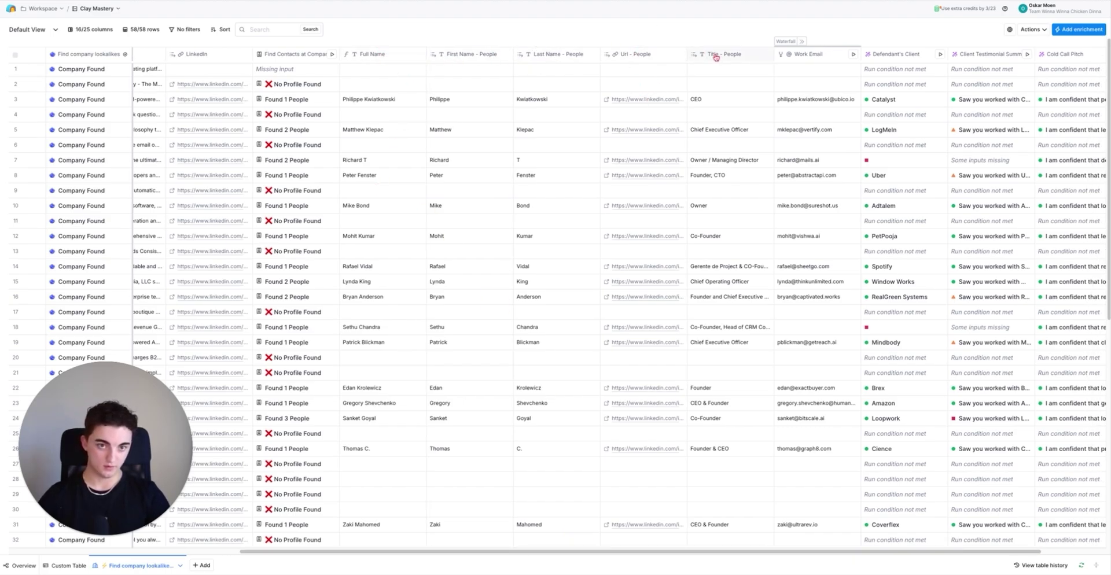
left_click_drag(547, 552, 609, 553)
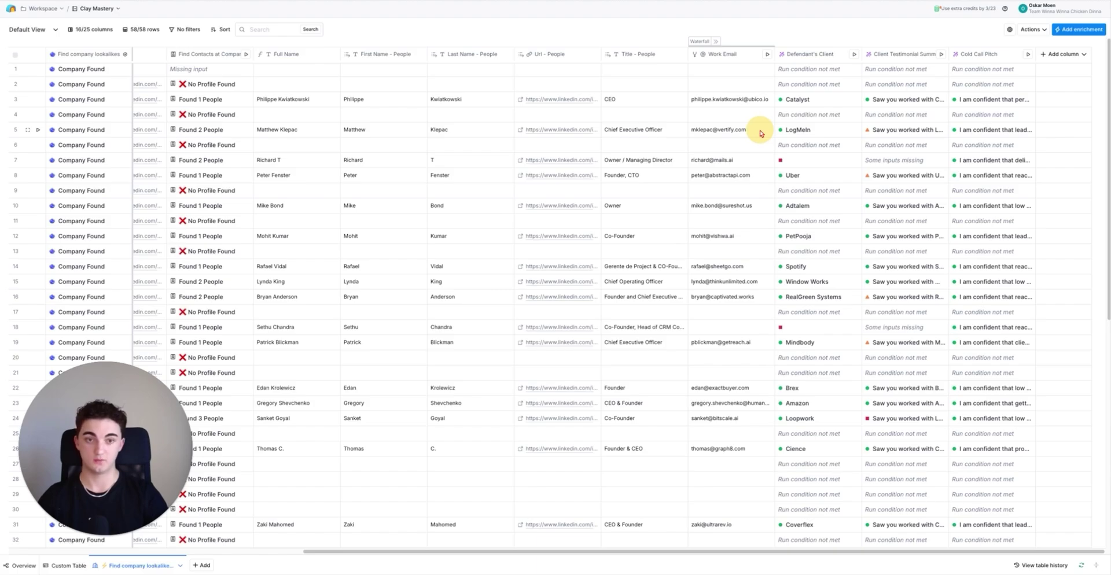
left_click(707, 53)
left_click(726, 87)
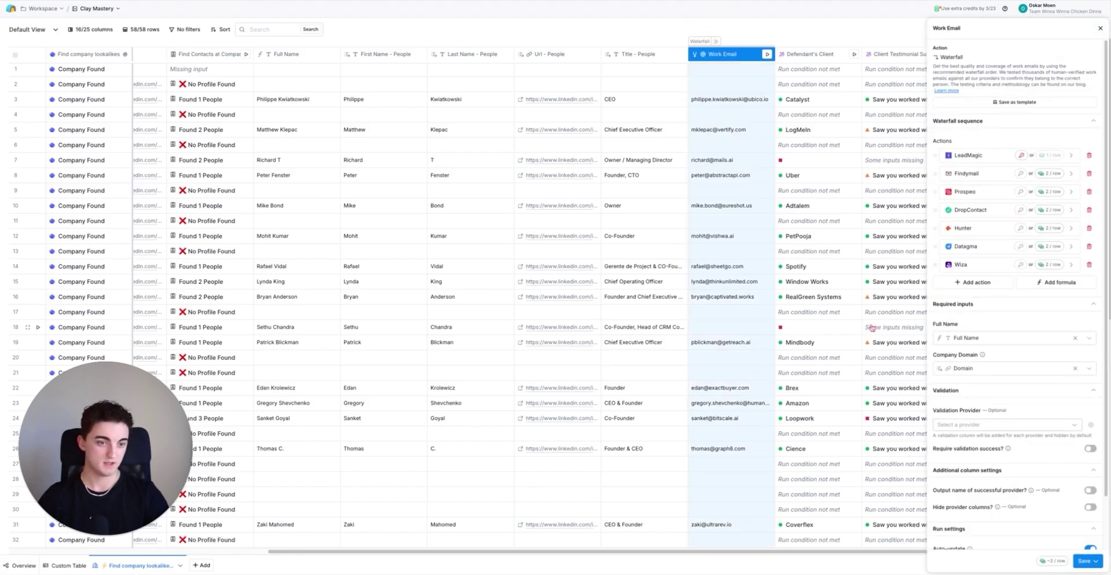
scroll(994, 428, "down", 2)
mouse_move(969, 316)
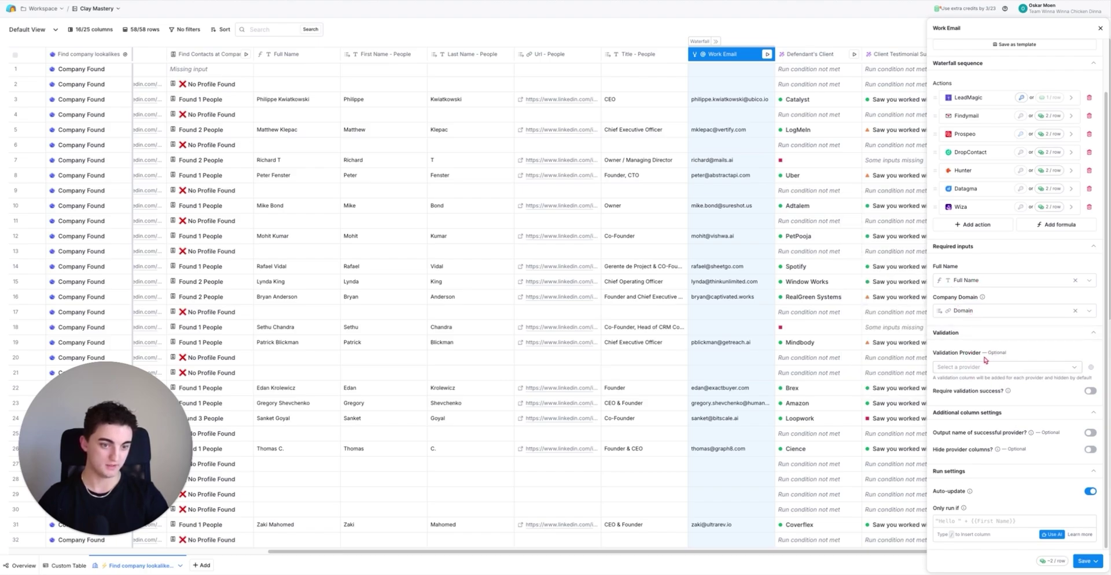
left_click(1085, 561)
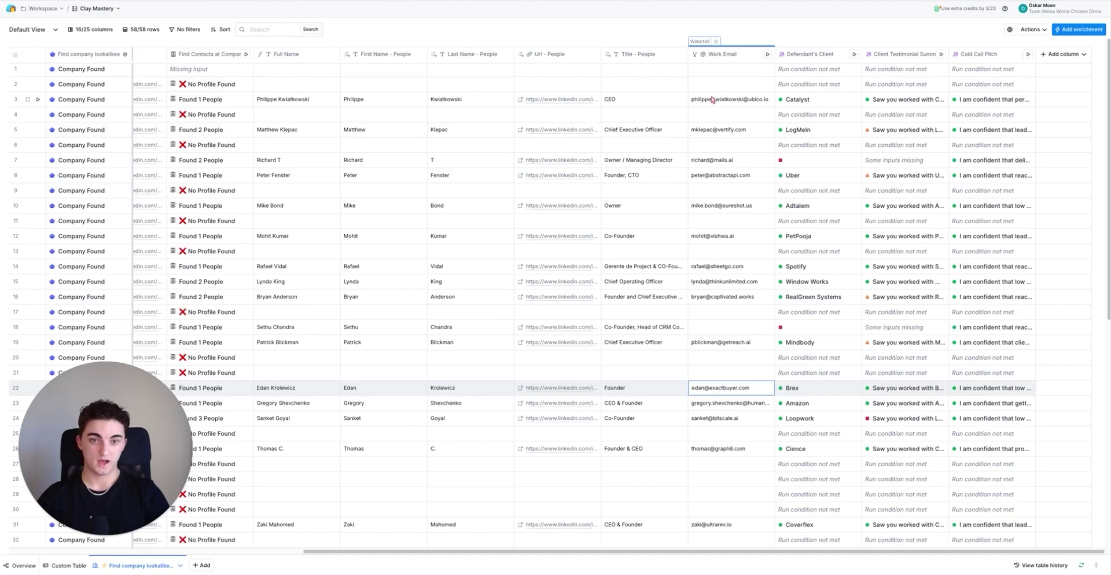
Step: Inspect the found work emails, expanding the waterfall to compare each provider's results per row and collapsing it again
left_click(709, 206)
left_click(703, 254)
left_click(702, 261)
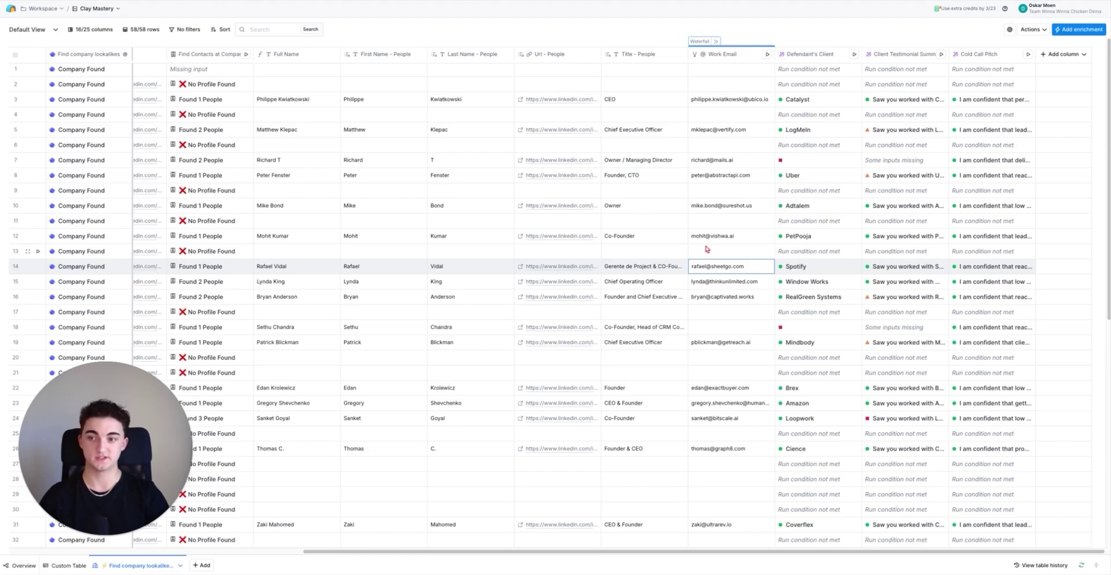
left_click(717, 41)
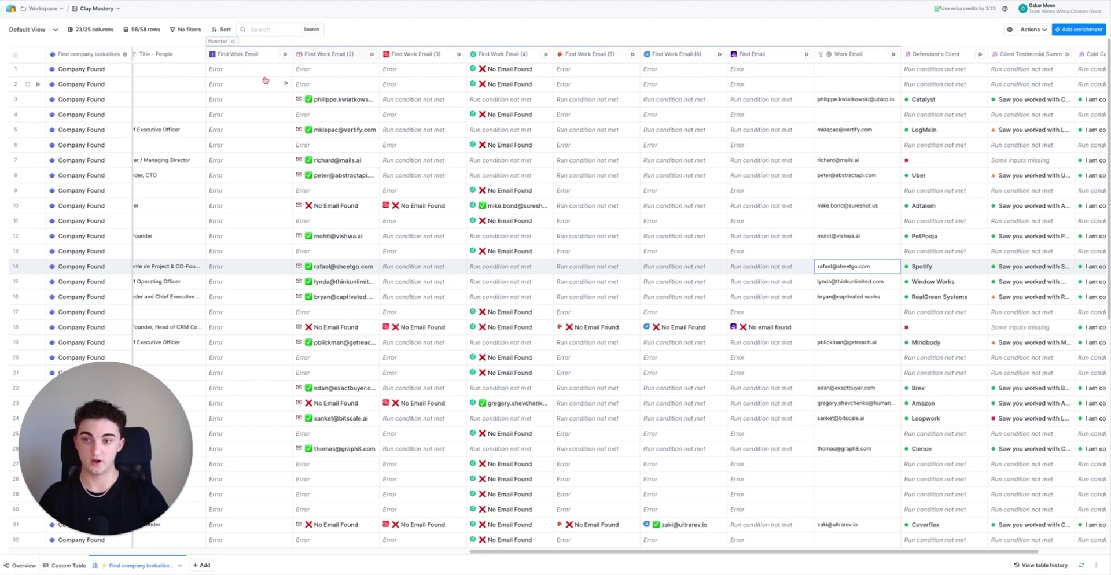
left_click(233, 41)
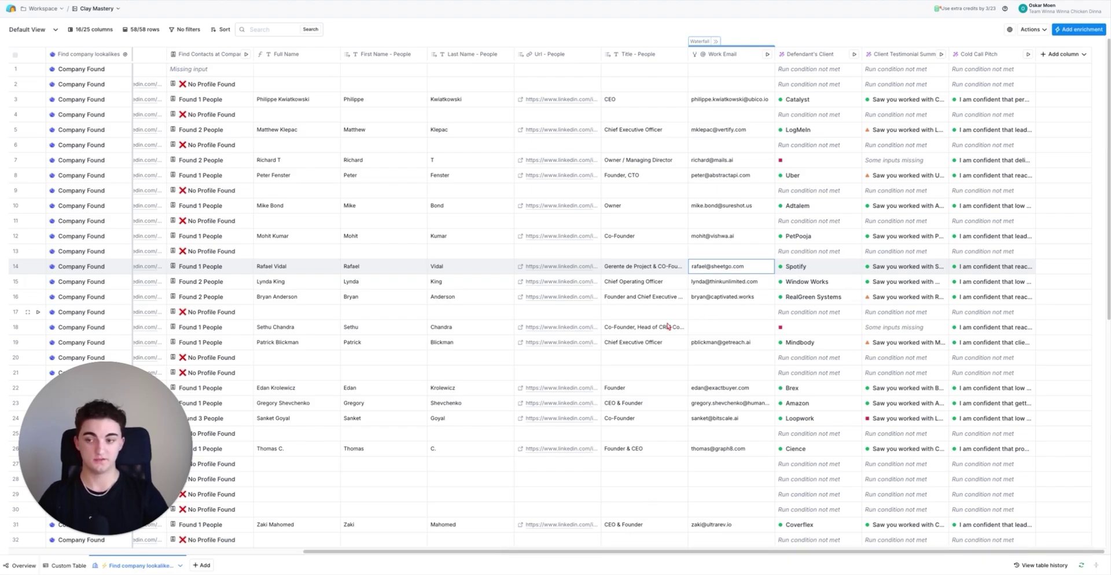
left_click_drag(496, 554, 703, 483)
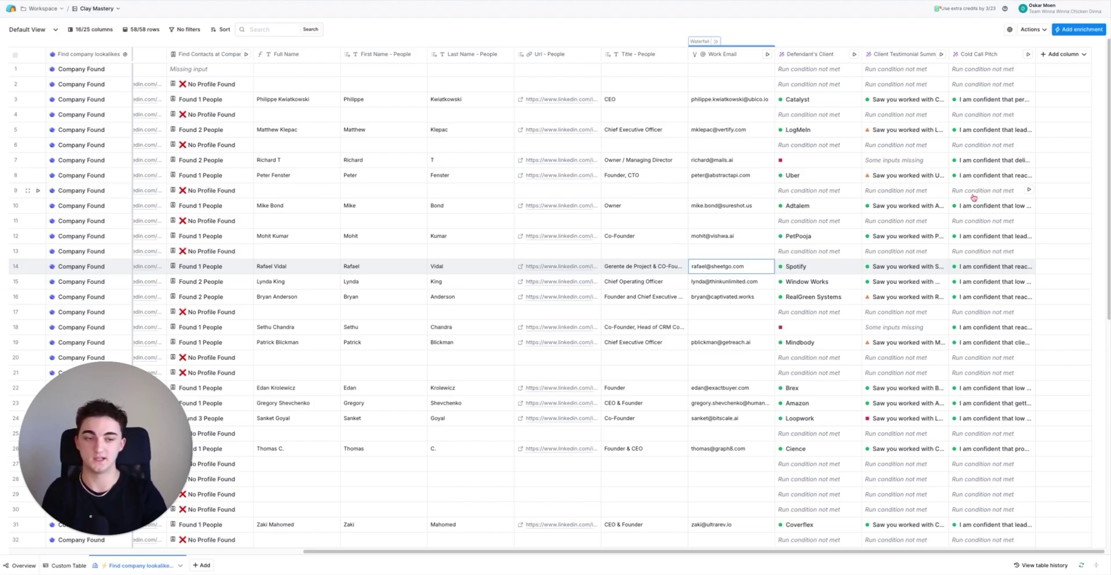
Step: Search the enrichments for Instantly and add the Add Lead to Campaign integration
left_click(1061, 55)
left_click(1049, 73)
type("instantly")
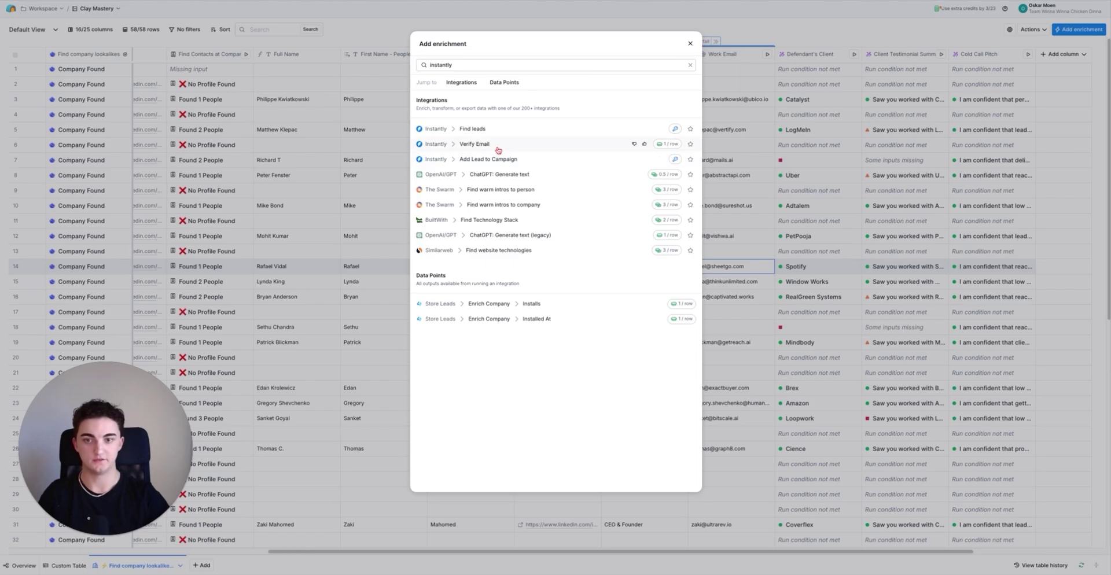
left_click(499, 155)
Step: Set the enrichment's Instantly account to Go Matic and its campaign to #2 AIVINNA.COM - VIDEO IN FIRST
left_click(984, 133)
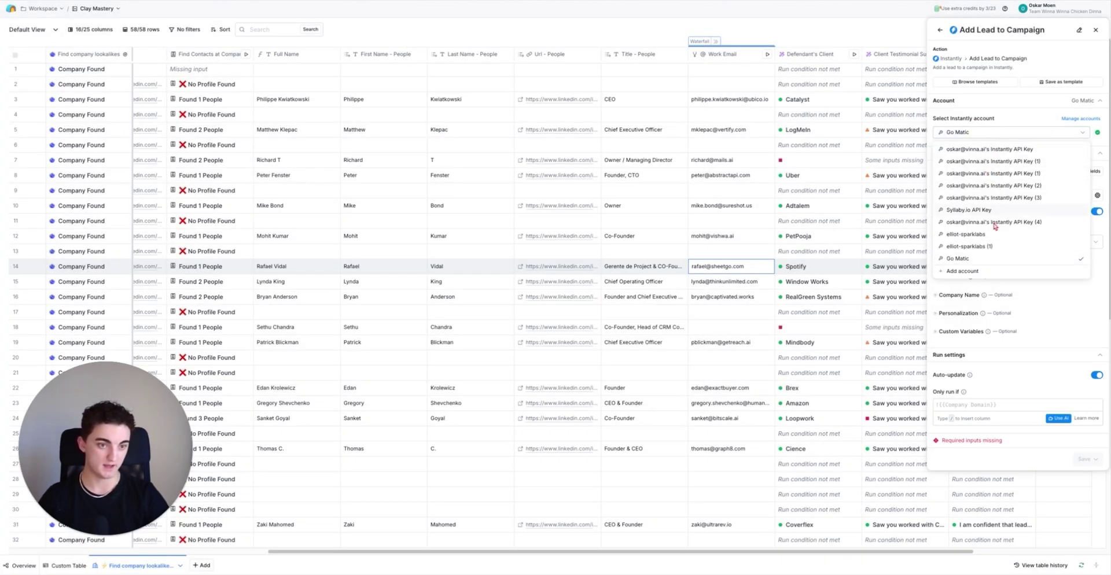
left_click(989, 262)
left_click(984, 195)
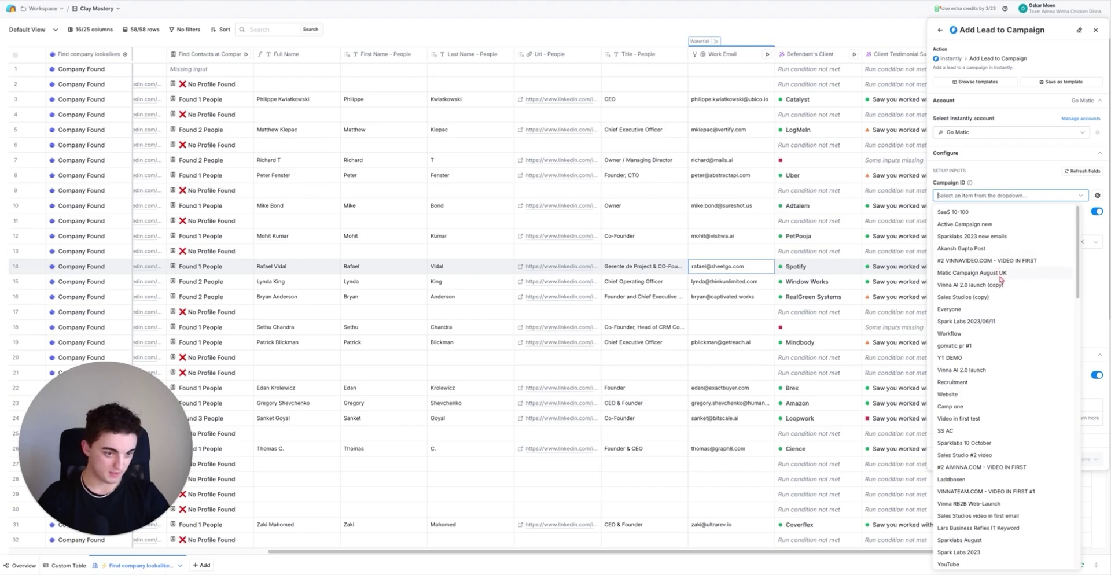
left_click(984, 467)
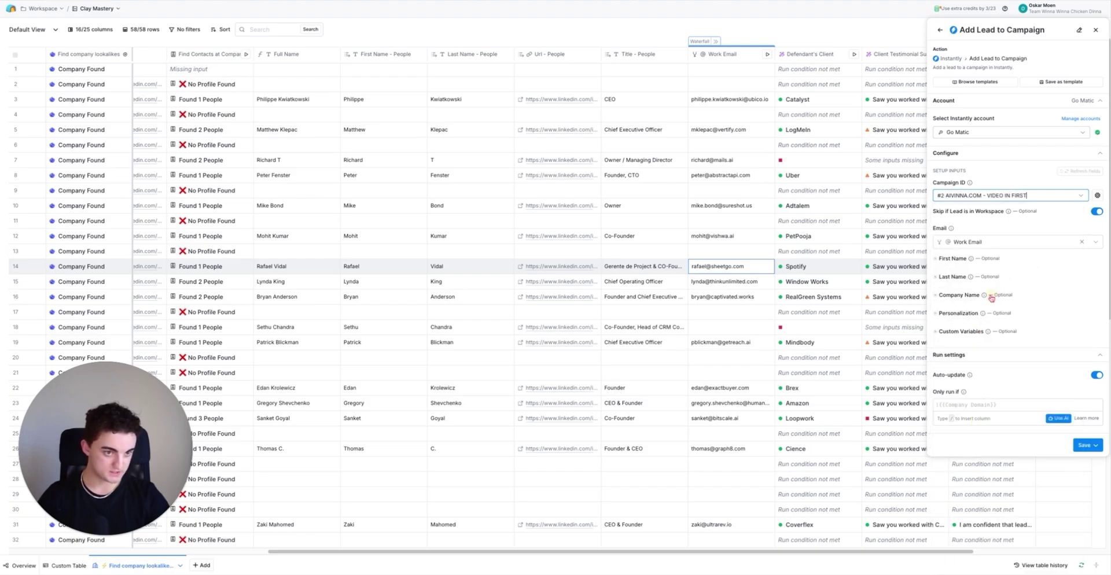
Step: Include the lead's first name, last name and company name with their suggested columns, leaving personalization out
left_click(953, 260)
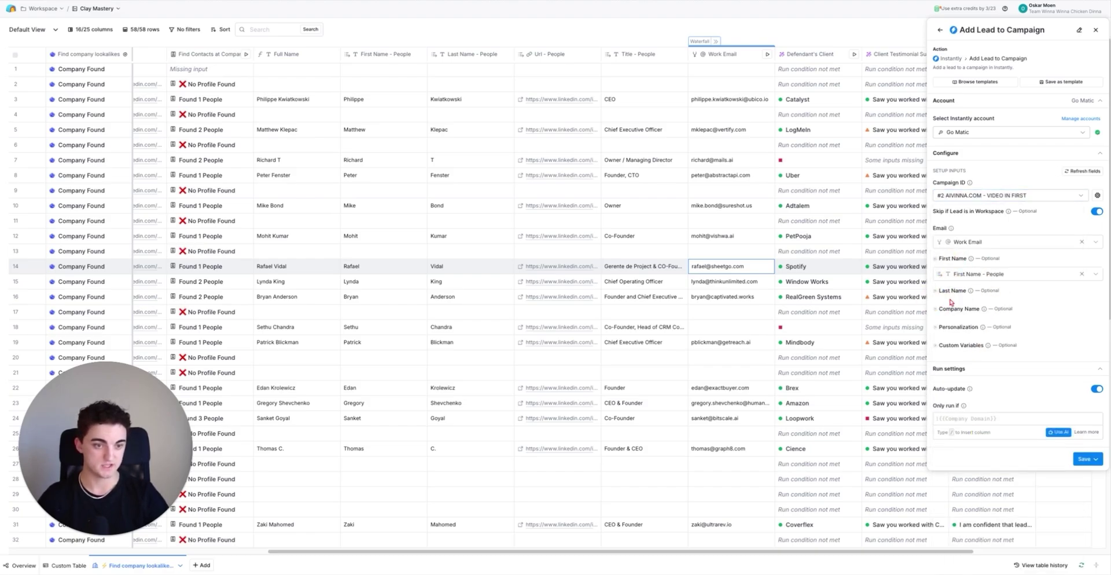
left_click(953, 294)
left_click(960, 328)
mouse_move(984, 341)
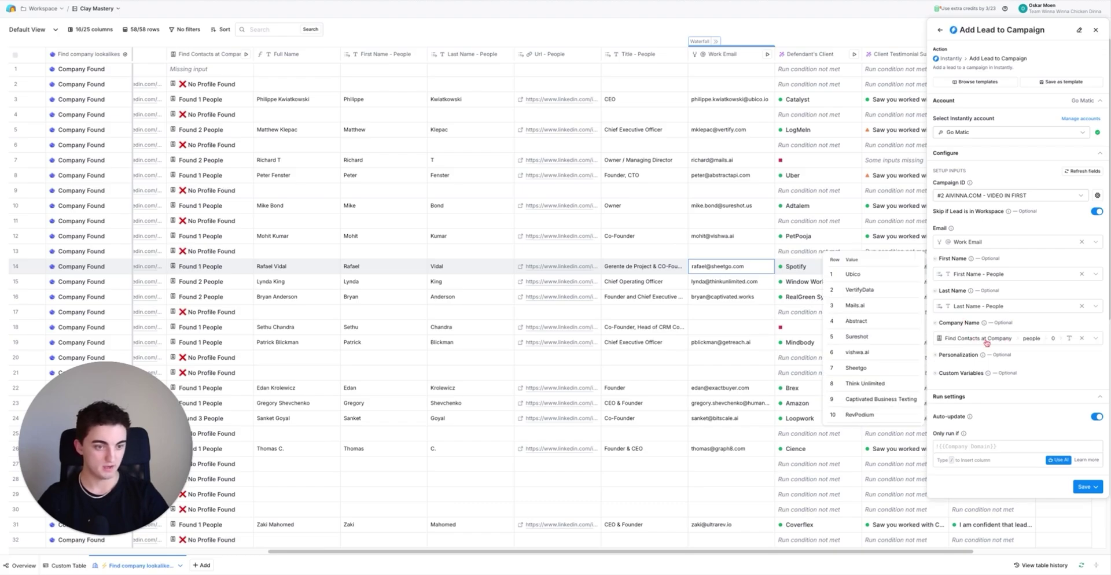
left_click(958, 354)
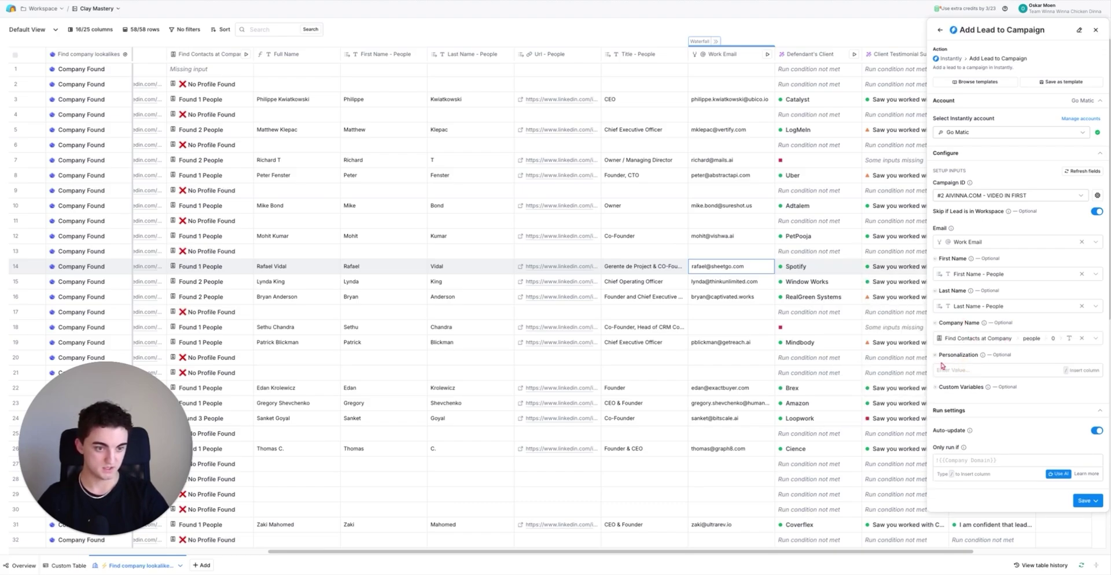
left_click(959, 355)
Step: Add a custom variable named Past Client that holds the response from Defendant's Client
left_click(966, 374)
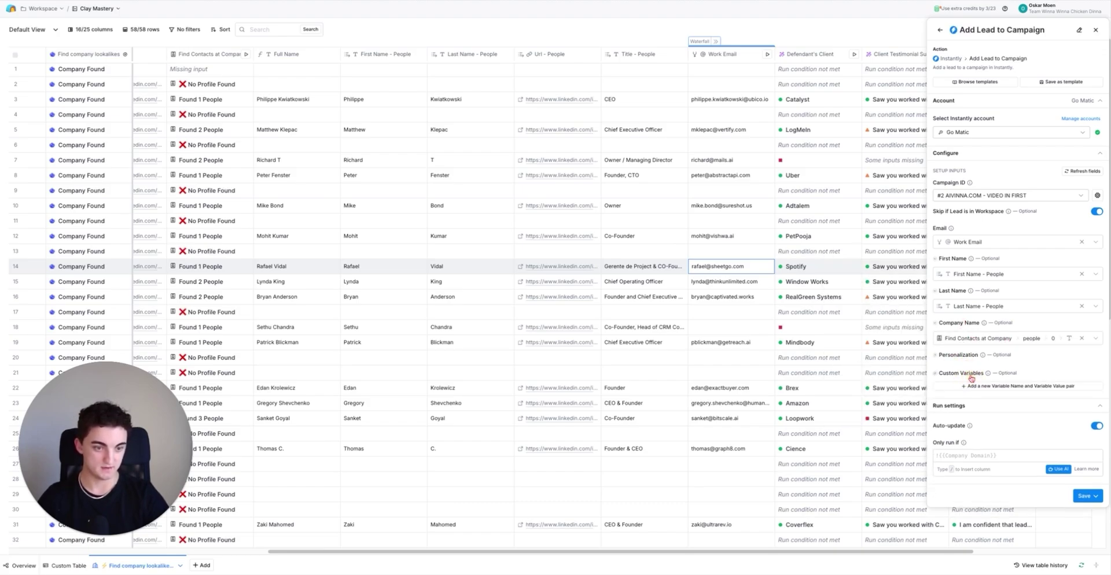
type("P")
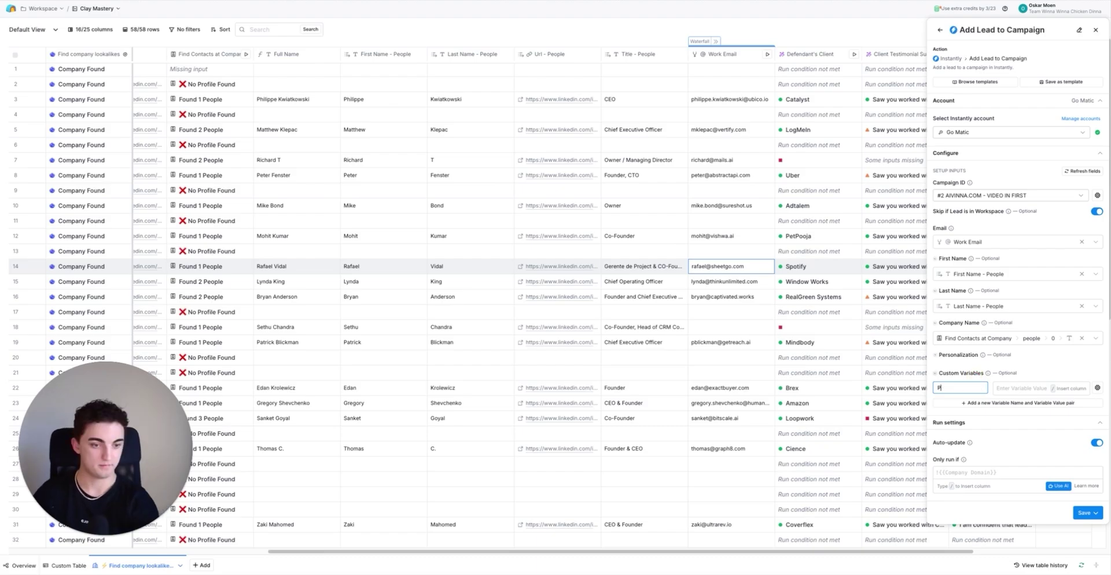
type("ast Client")
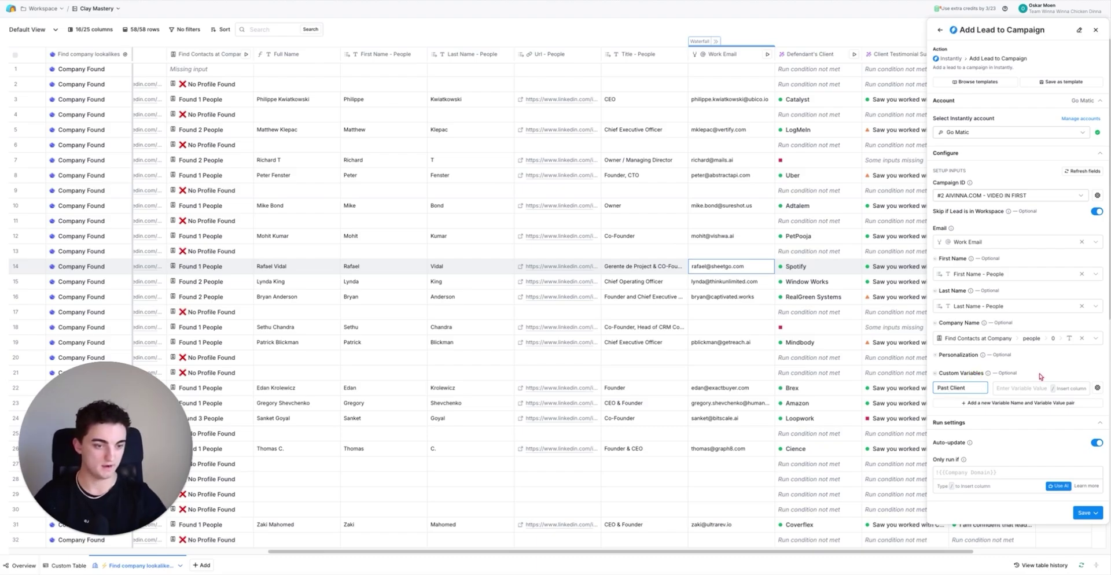
left_click(1027, 389)
type("/def")
left_click(978, 404)
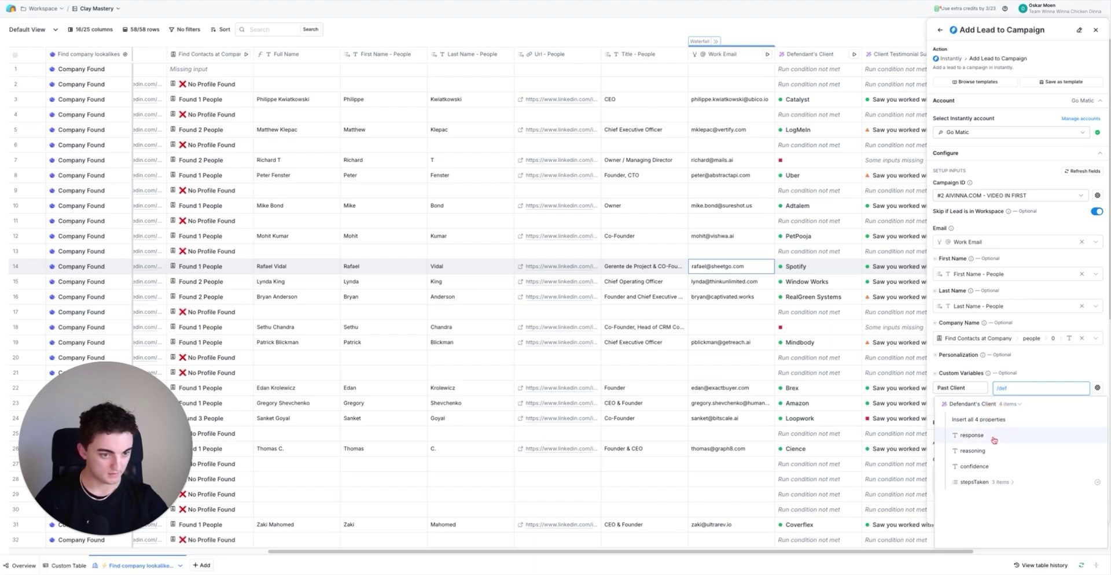
left_click(994, 438)
Step: Add a custom variable named First Line (past client) that holds the response from Client Testimonial Summary
left_click(960, 405)
type("First Line (past client)")
left_click(999, 406)
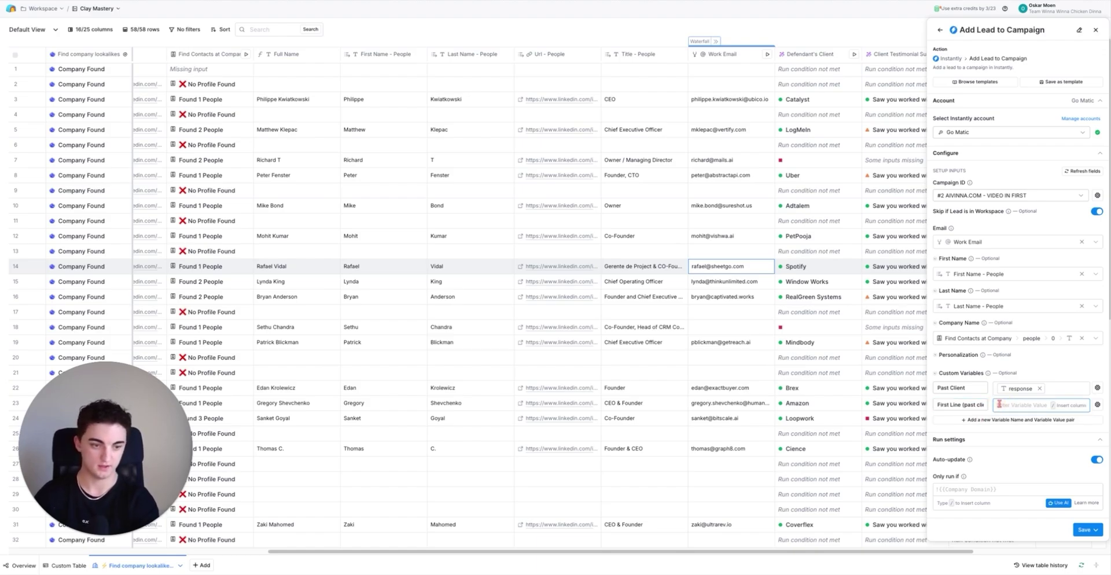
type("/")
scroll(1003, 509, "down", 3)
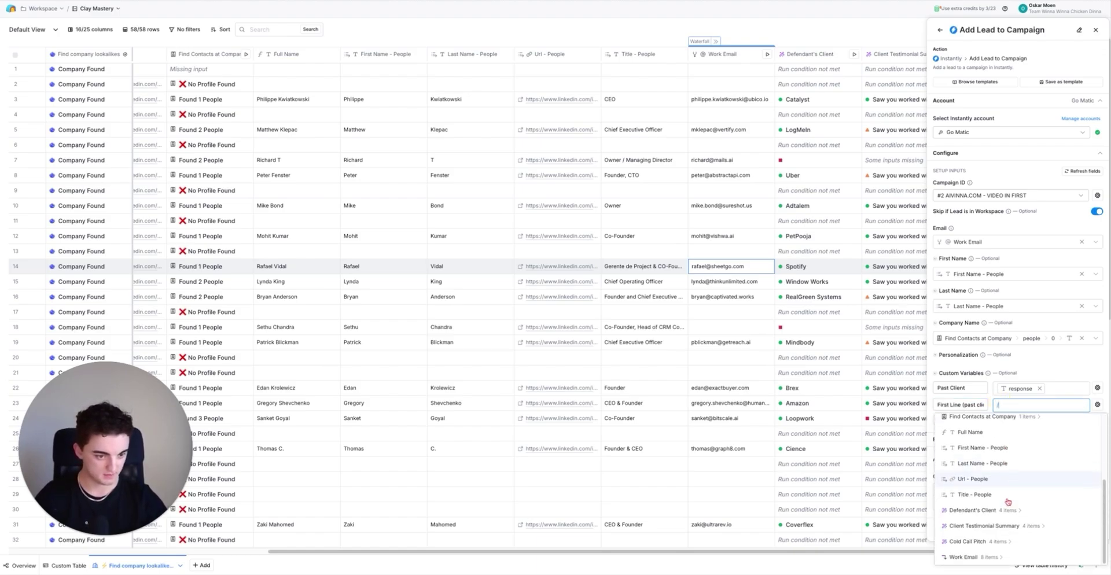
left_click(1003, 533)
left_click(981, 479)
Step: Add a custom variable named Cold Pitch that holds the Cold Call Pitch response, and review the save and run options
left_click(999, 420)
left_click(962, 422)
type("Cold Pitch")
left_click(1016, 422)
type("/")
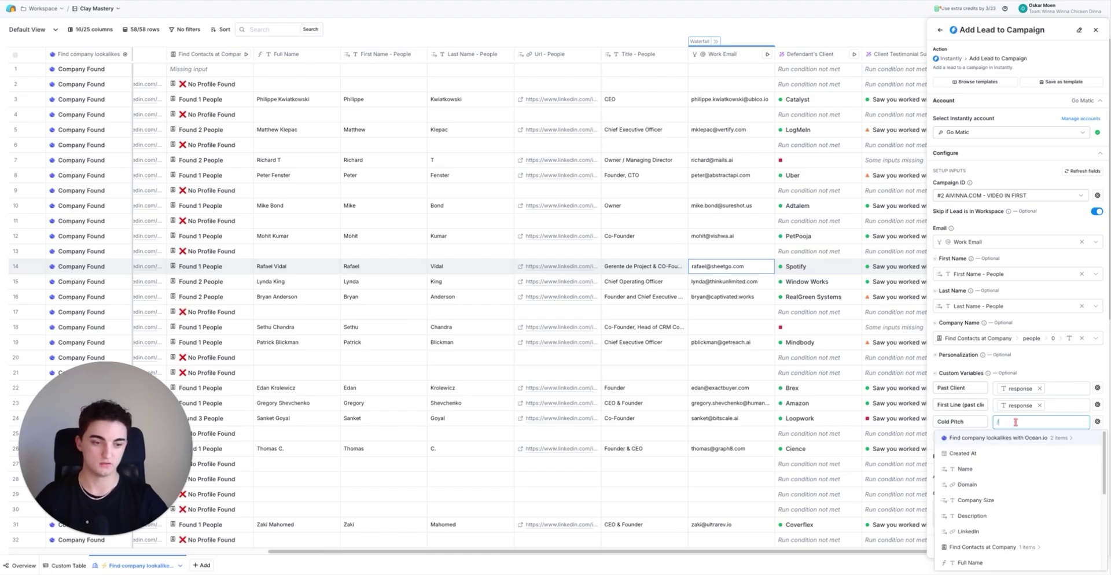
scroll(984, 498, "down", 3)
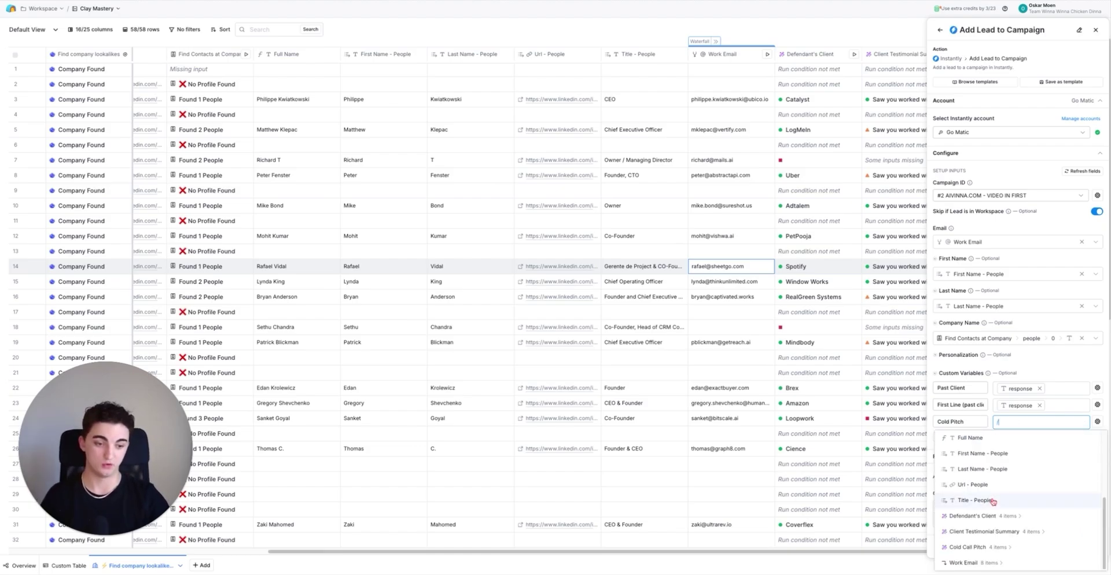
left_click(990, 546)
left_click(953, 495)
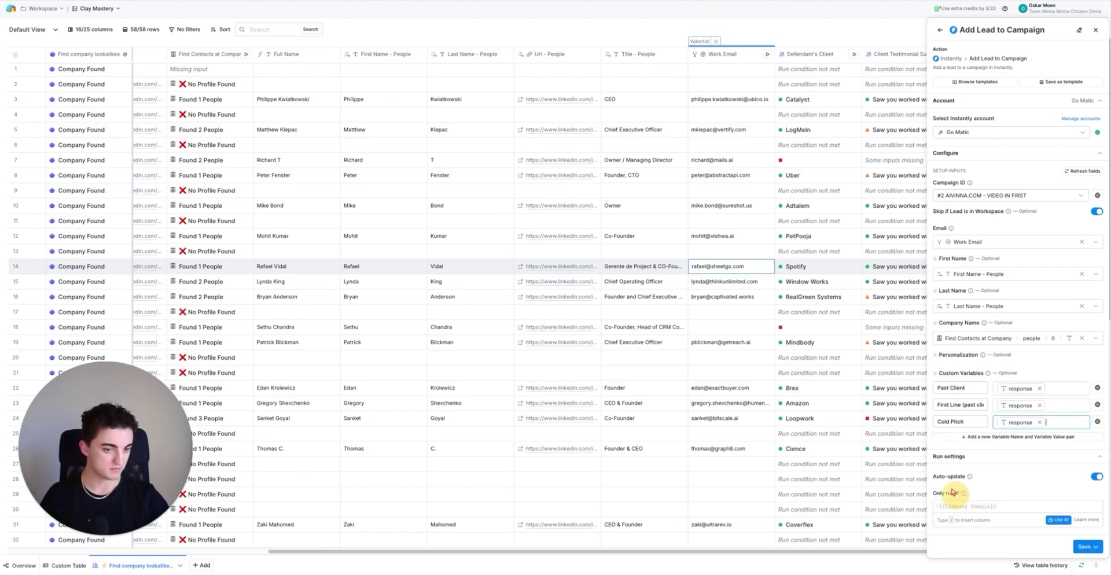
left_click(1089, 546)
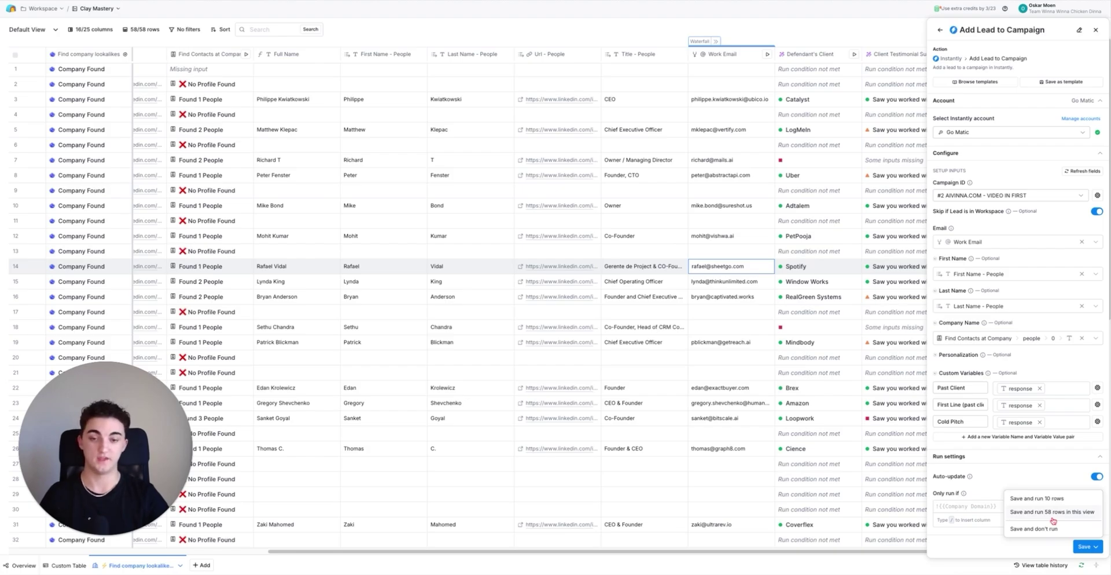
left_click(1052, 517)
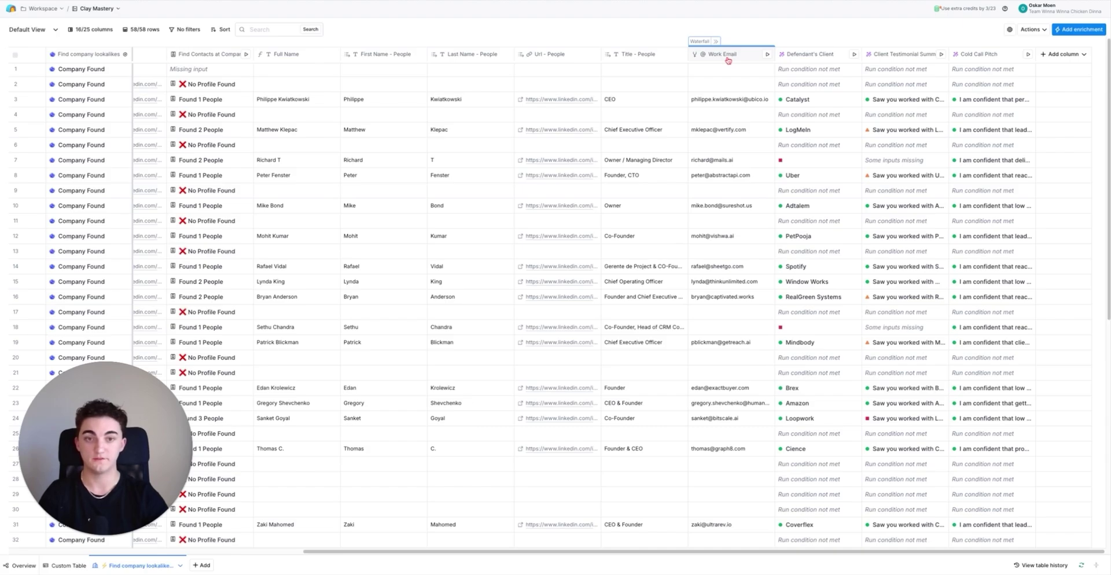
Step: Review the validation providers offered for the Work Email waterfall, without choosing one
left_click(727, 56)
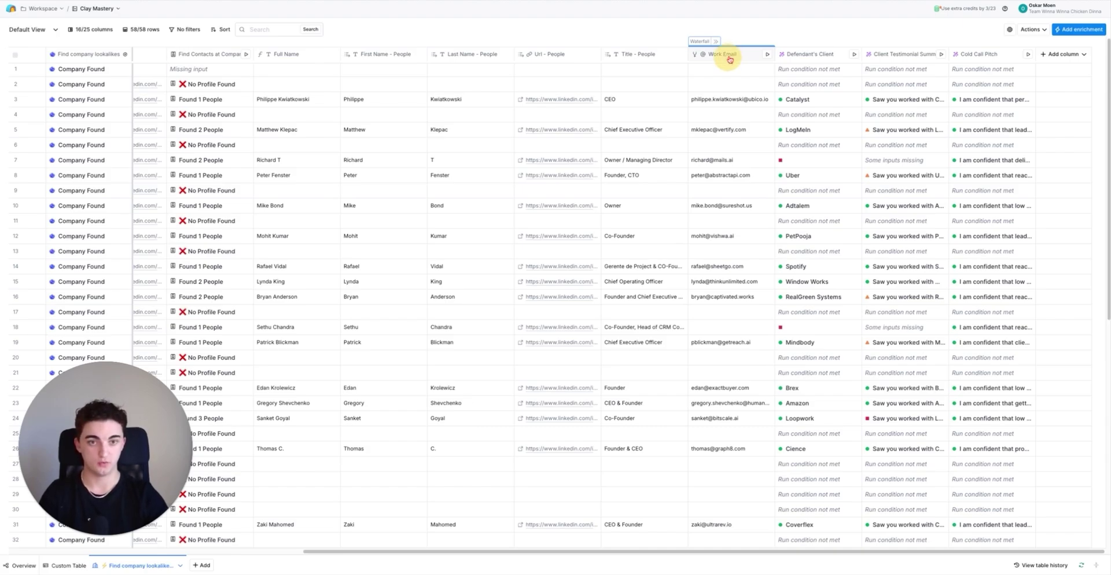
left_click(733, 92)
scroll(984, 370, "down", 1)
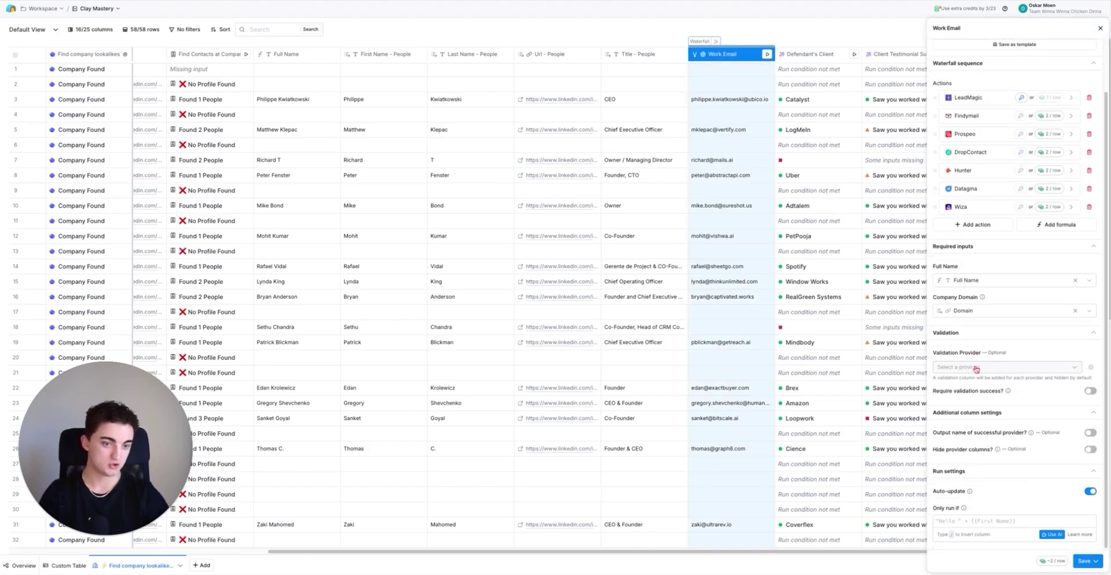
left_click(978, 367)
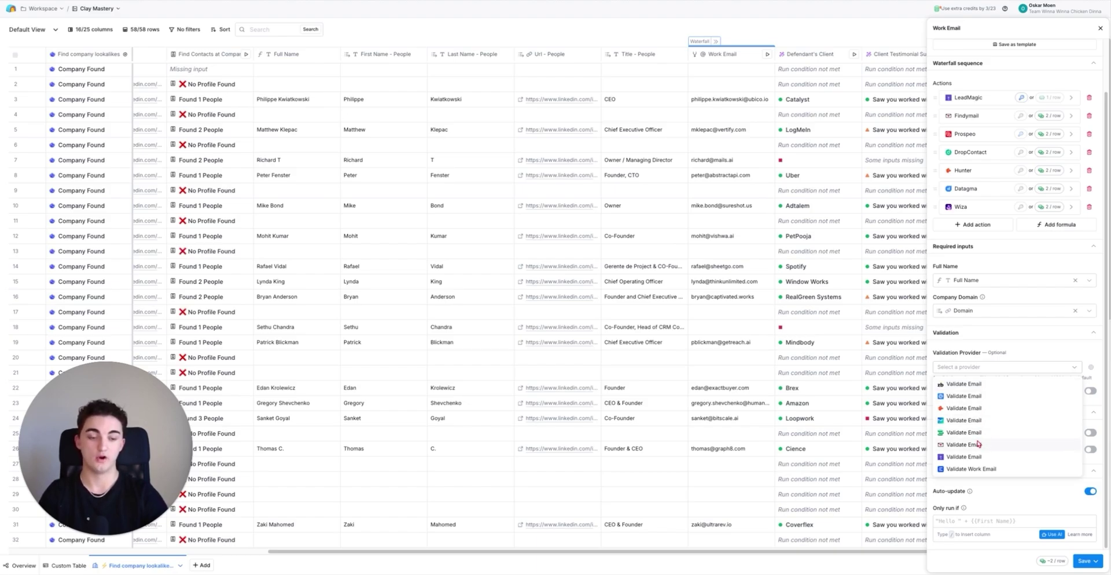
left_click(1020, 367)
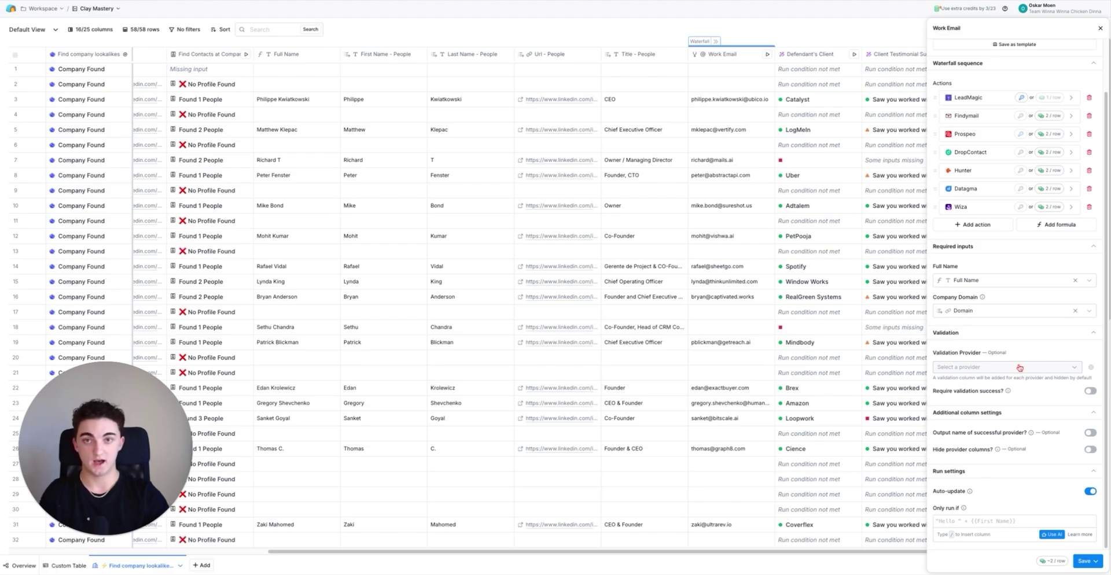
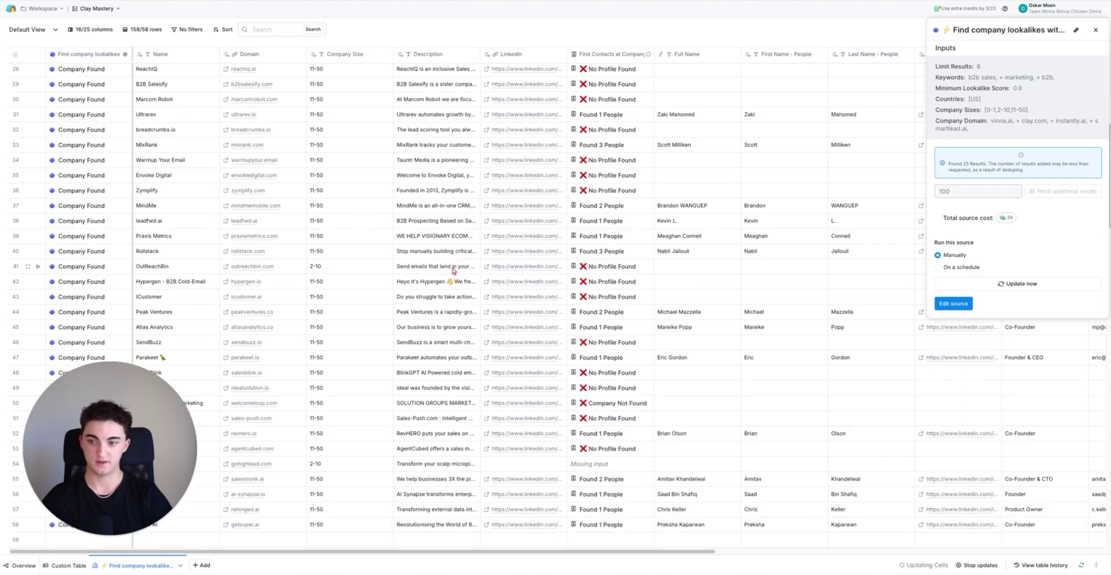
Step: Review the newly added lookalike company rows and check the lookalike score in the last row's cell details
scroll(521, 376, "down", 20)
left_click_drag(637, 553, 893, 540)
scroll(615, 358, "up", 7)
scroll(614, 358, "up", 6)
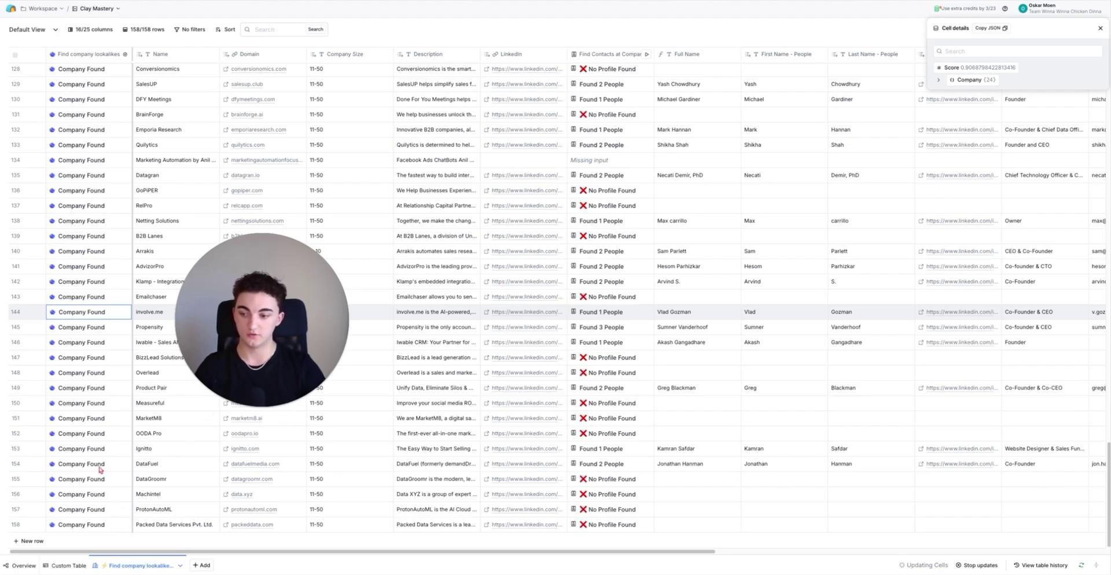
left_click(79, 526)
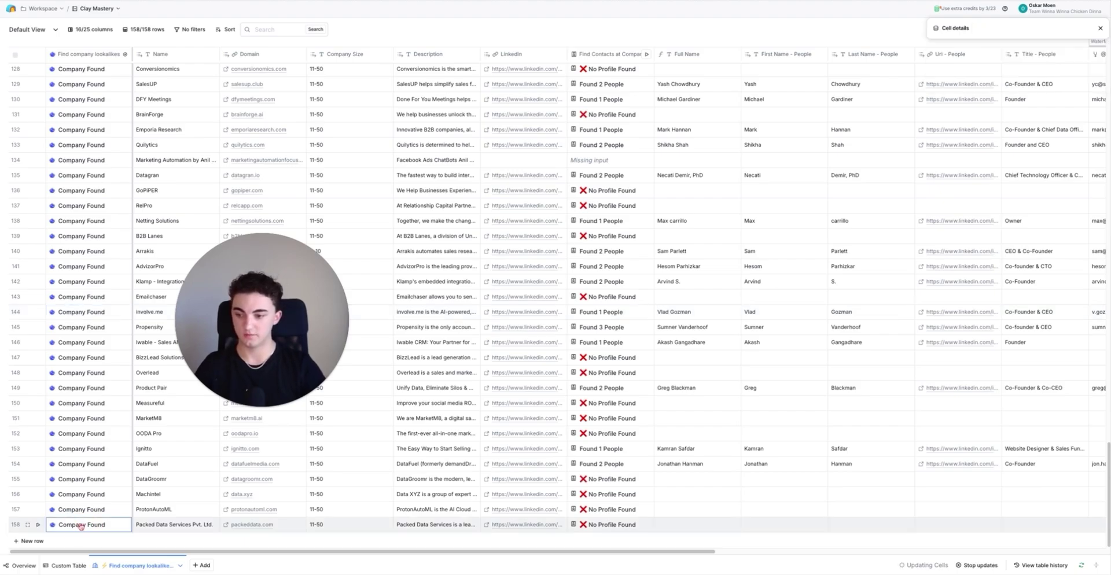
mouse_move(961, 73)
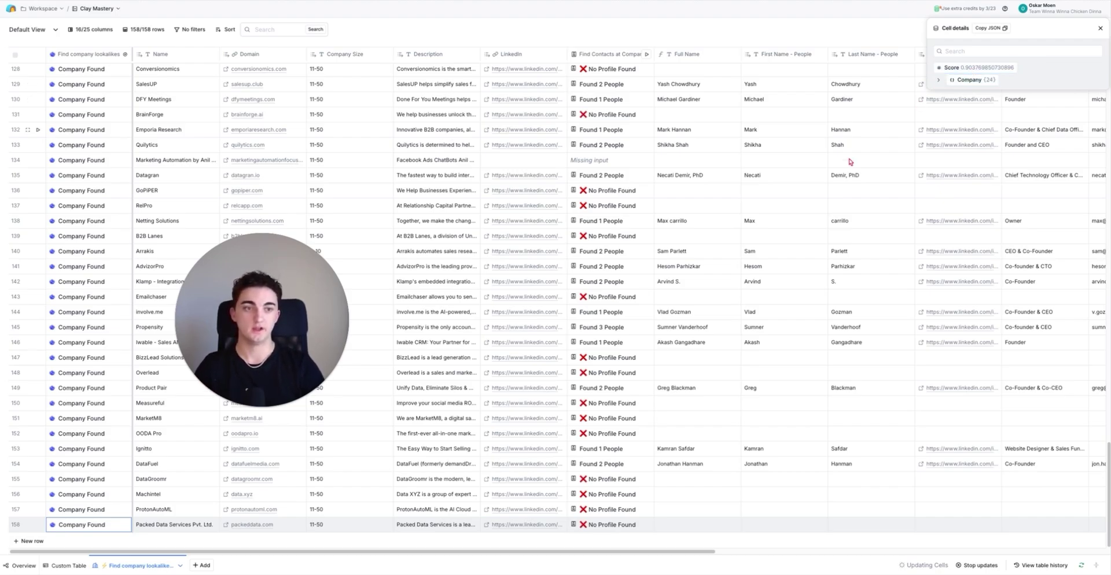
key("Escape")
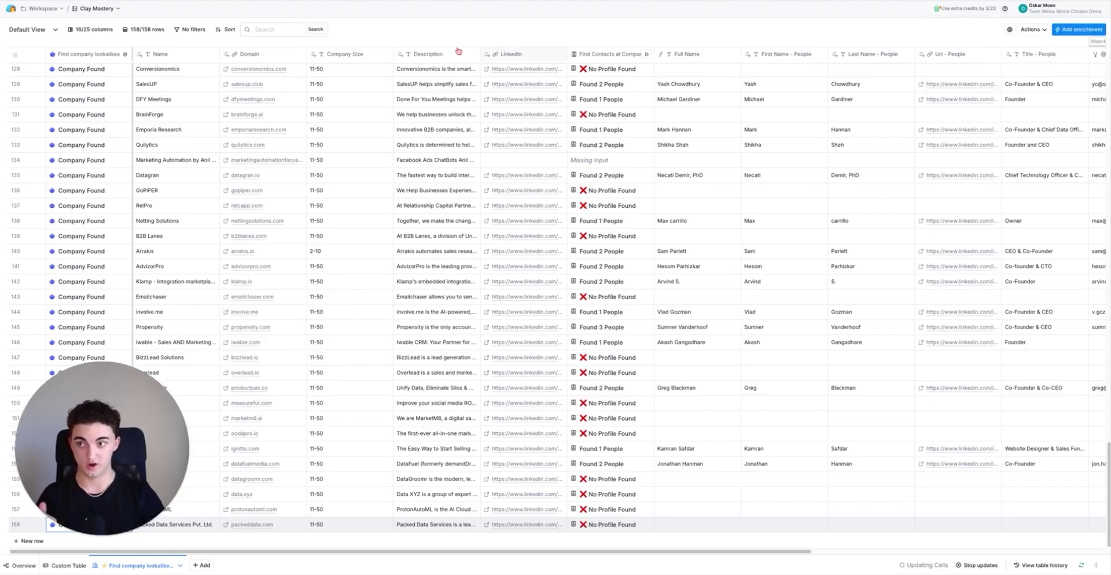
Step: Open the settings of the Find company lookalikes with Ocean.io source from its column
left_click(102, 54)
mouse_move(114, 116)
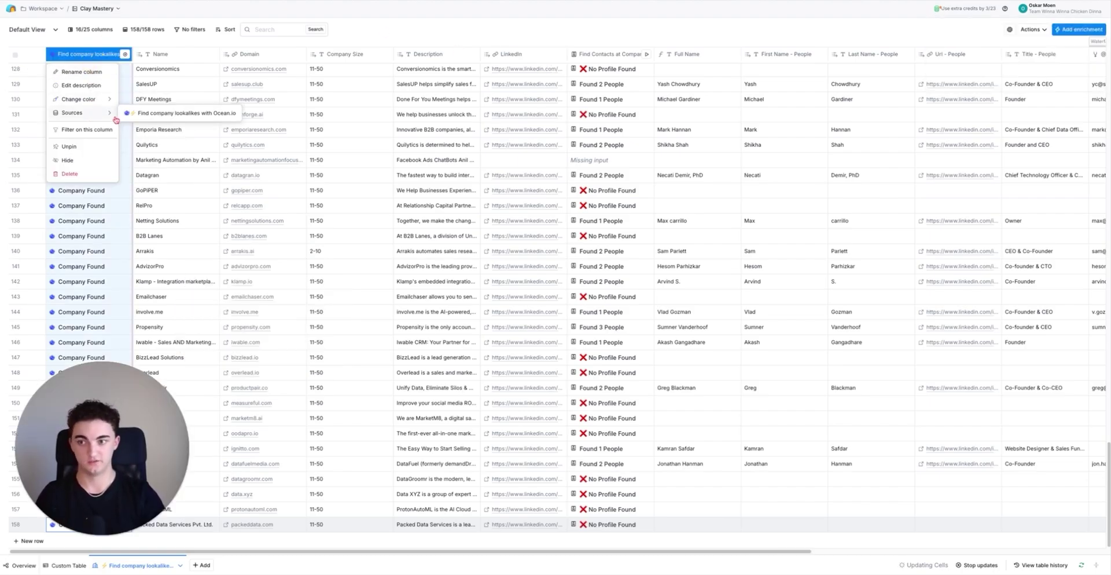
left_click(180, 113)
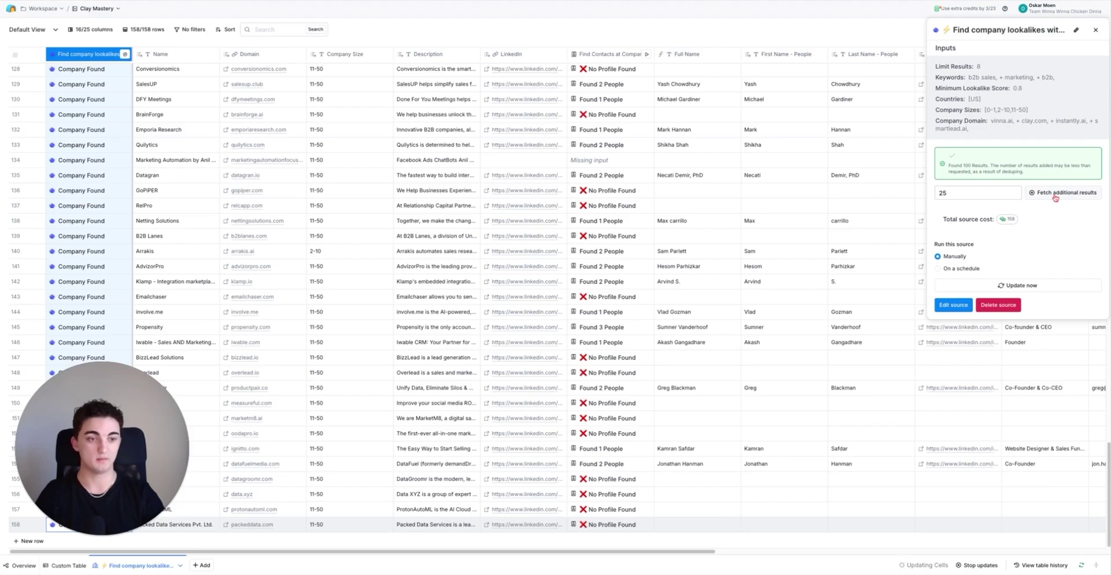